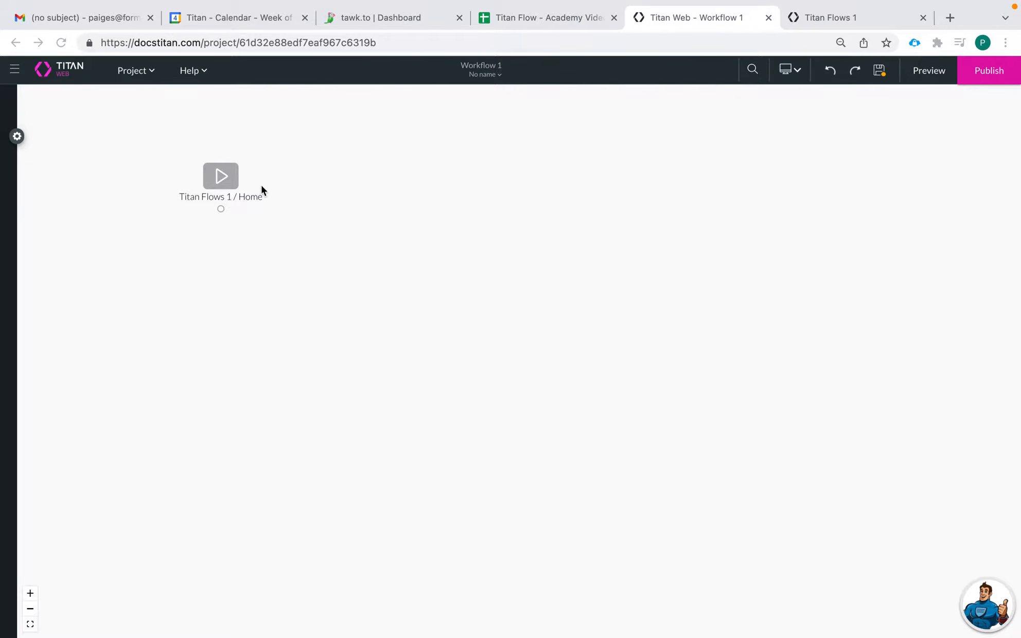
Add a User/Group element to the Titan Flows 1 / Home start node and set its mode to User.
left_click(232, 179)
mouse_move(221, 178)
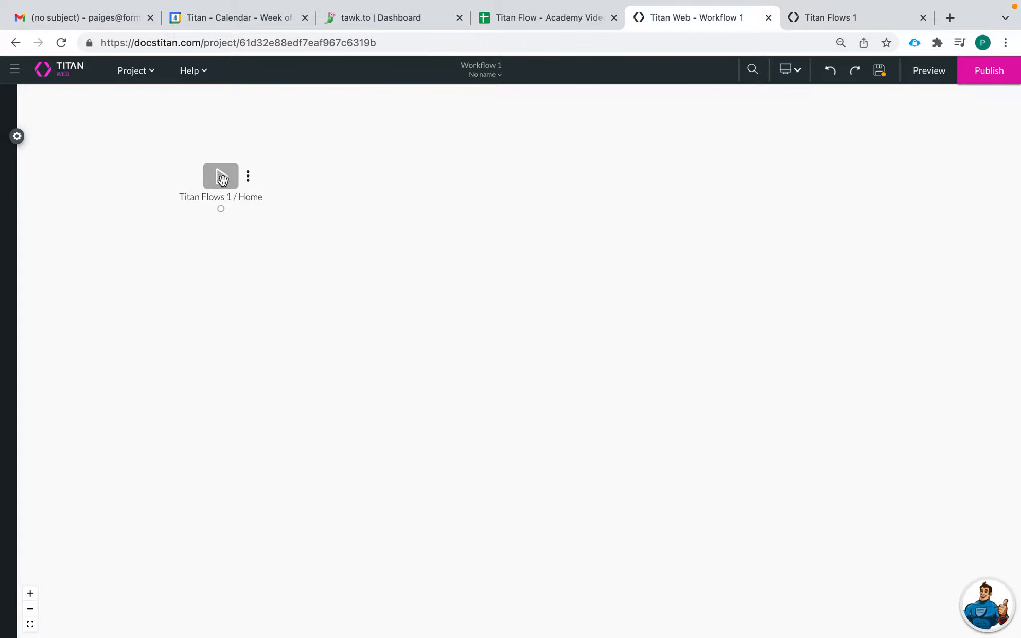
left_click(248, 179)
mouse_move(311, 203)
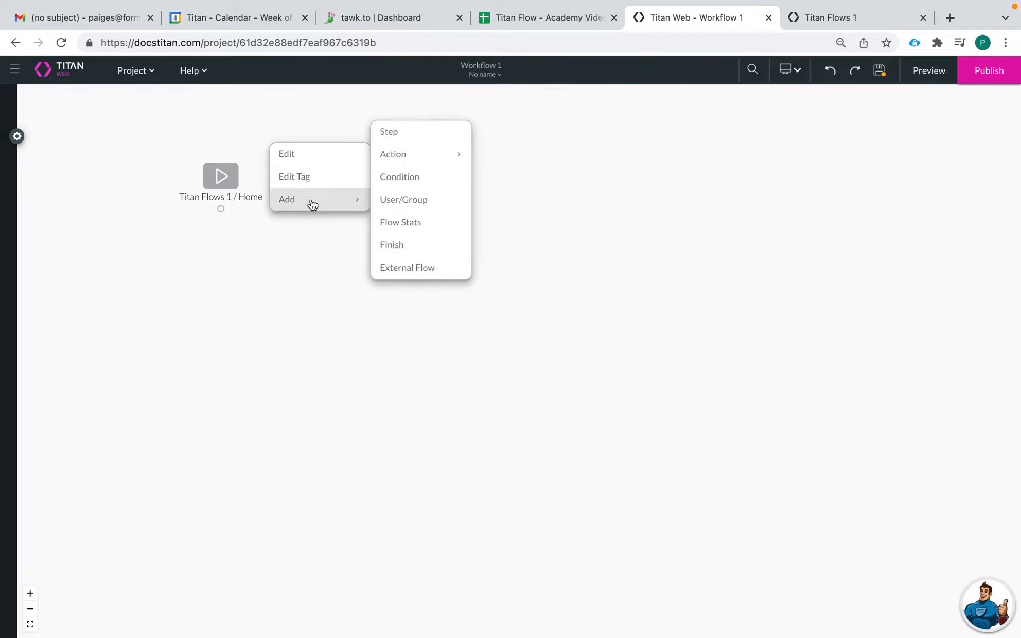
left_click(412, 204)
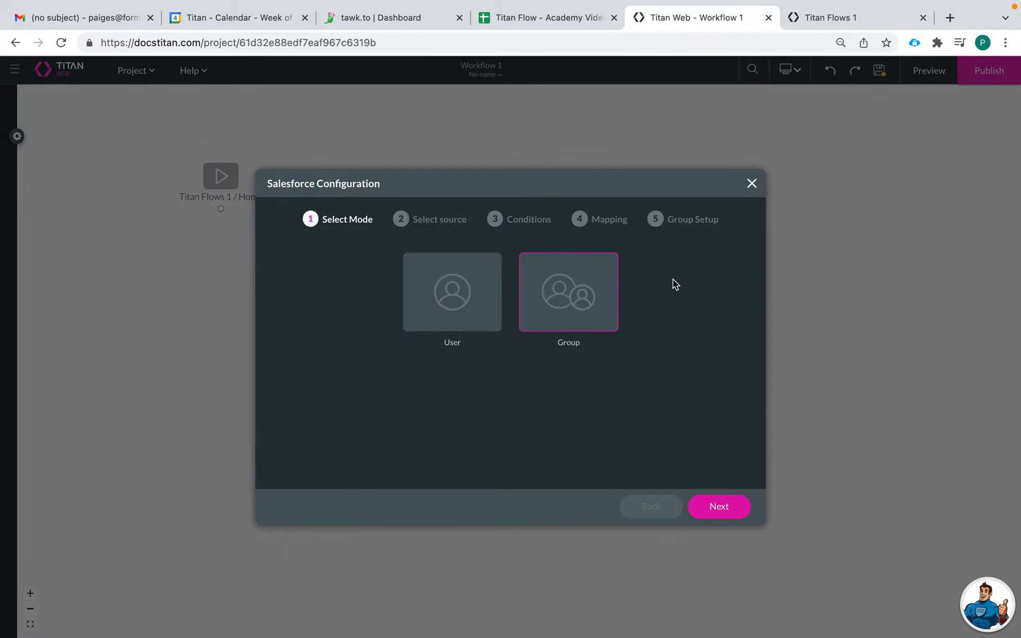
left_click(415, 306)
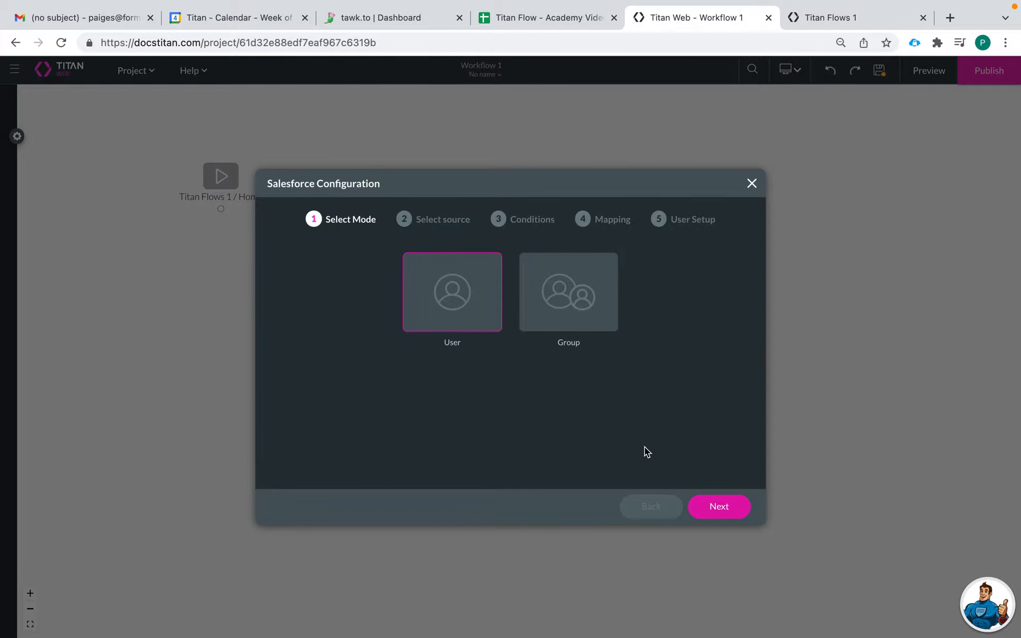
left_click(713, 508)
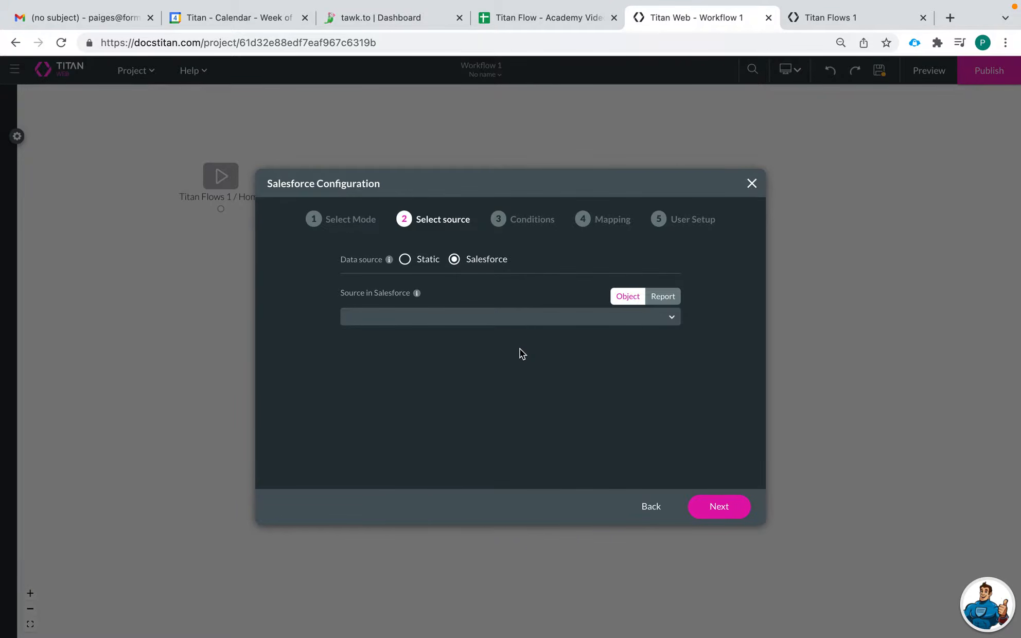
Select Salesforce as the user's data source, with the Account object as its source.
left_click(405, 260)
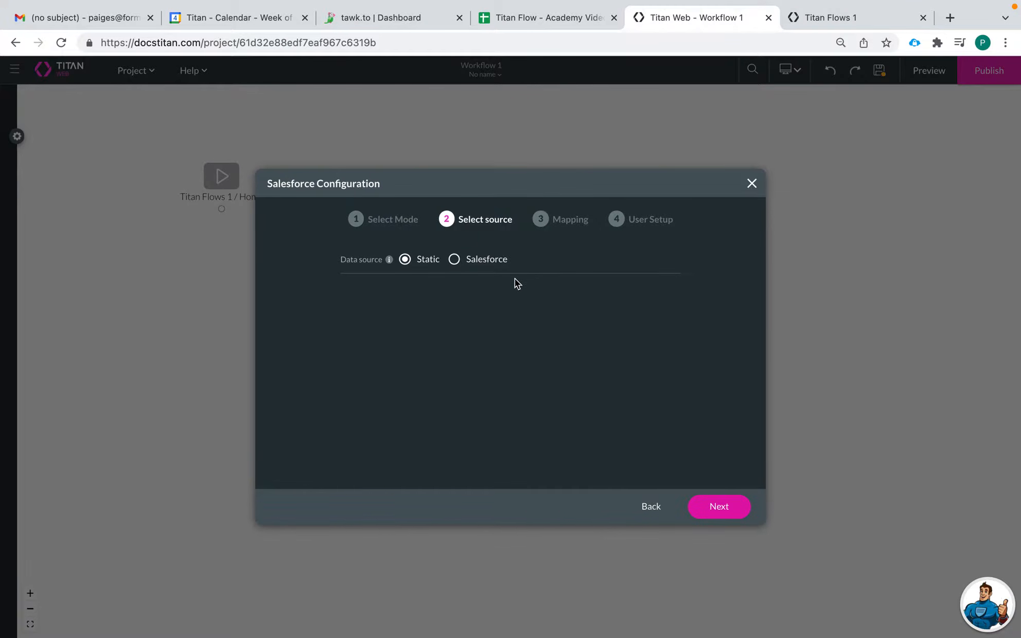
left_click(454, 259)
left_click(479, 317)
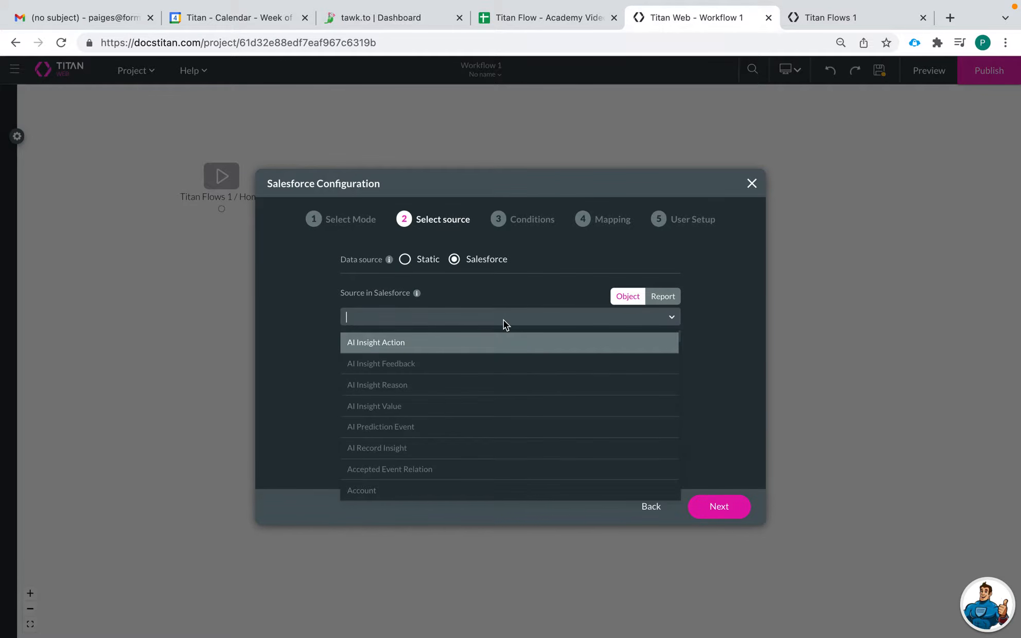
left_click(730, 348)
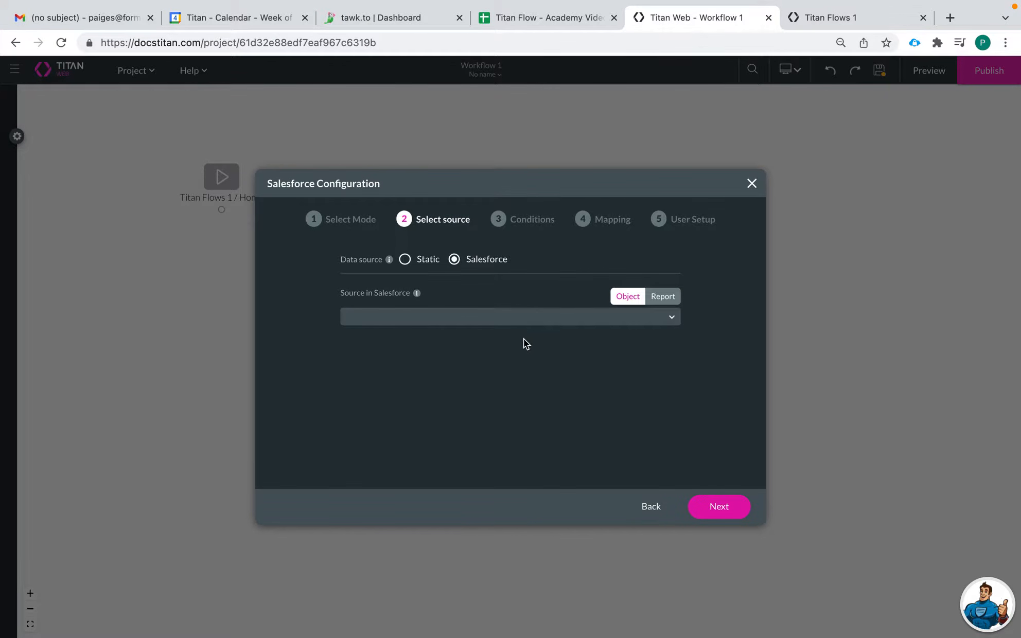
left_click(536, 321)
scroll(501, 446, "down", 2)
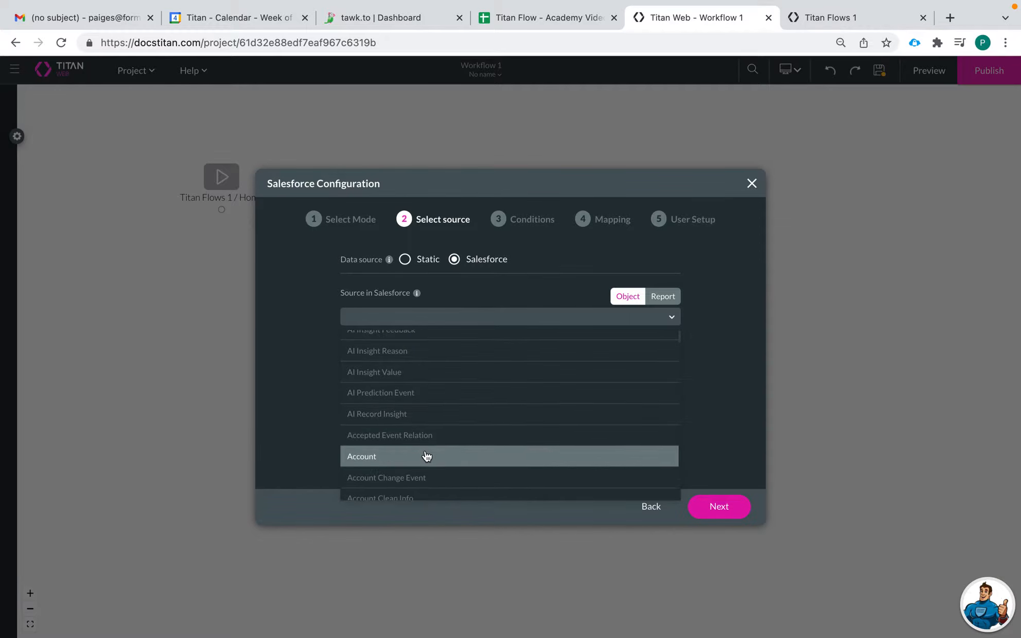
left_click(427, 457)
left_click(712, 497)
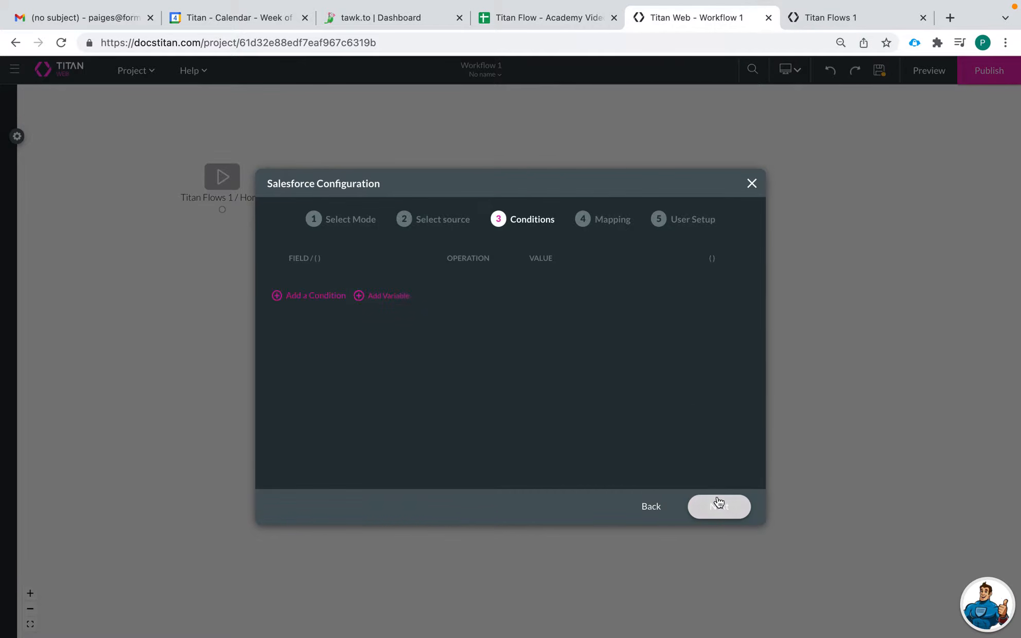
Add a condition requiring Account ID to equal the accountid field and proceed to the mapping.
left_click(371, 288)
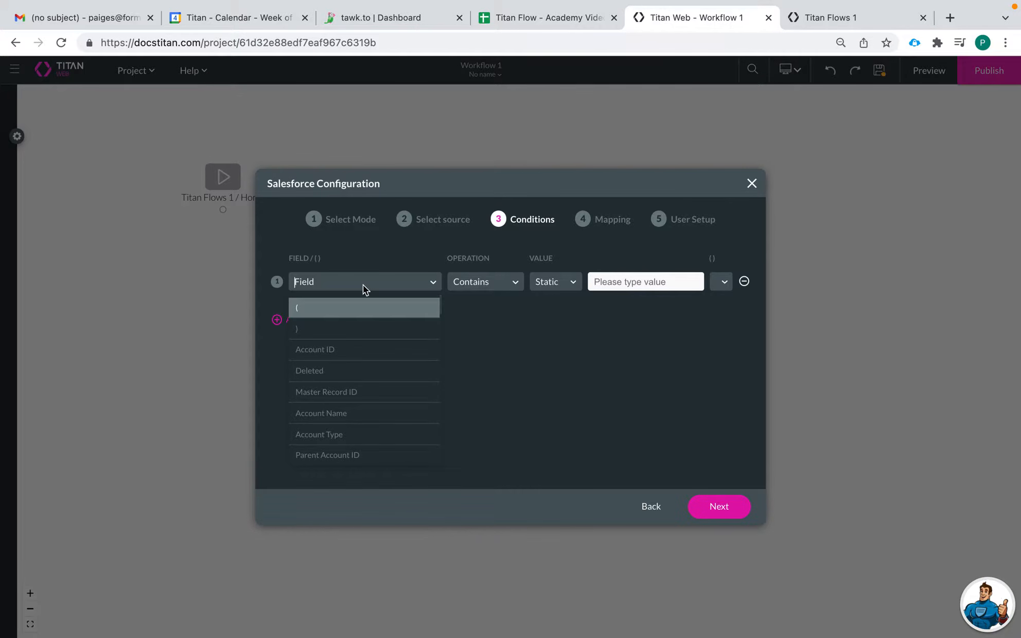
left_click(341, 352)
left_click(476, 285)
left_click(465, 329)
left_click(556, 283)
left_click(560, 329)
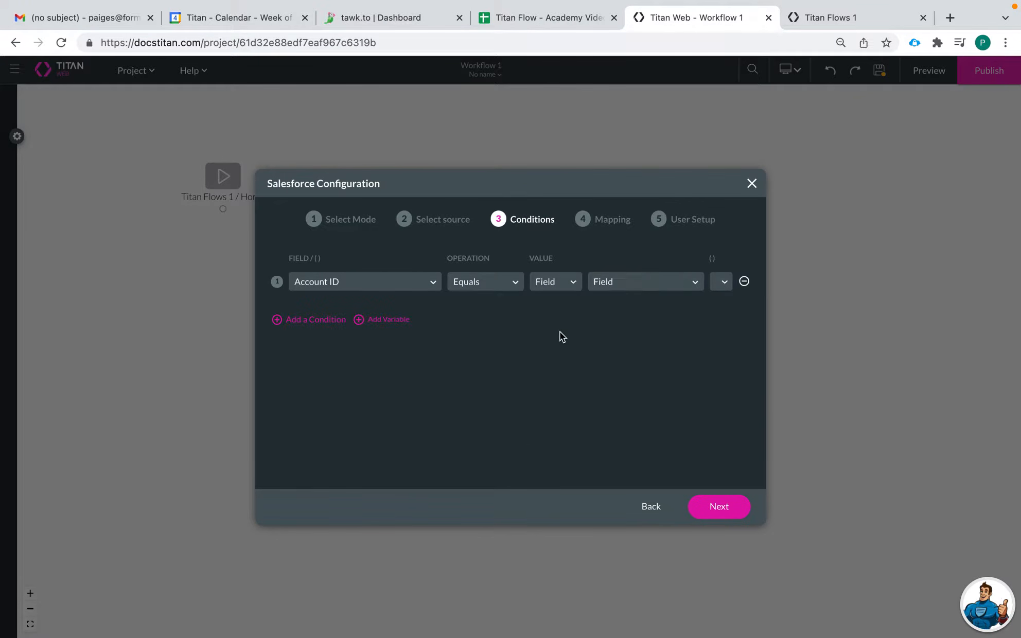
left_click(620, 281)
left_click(629, 384)
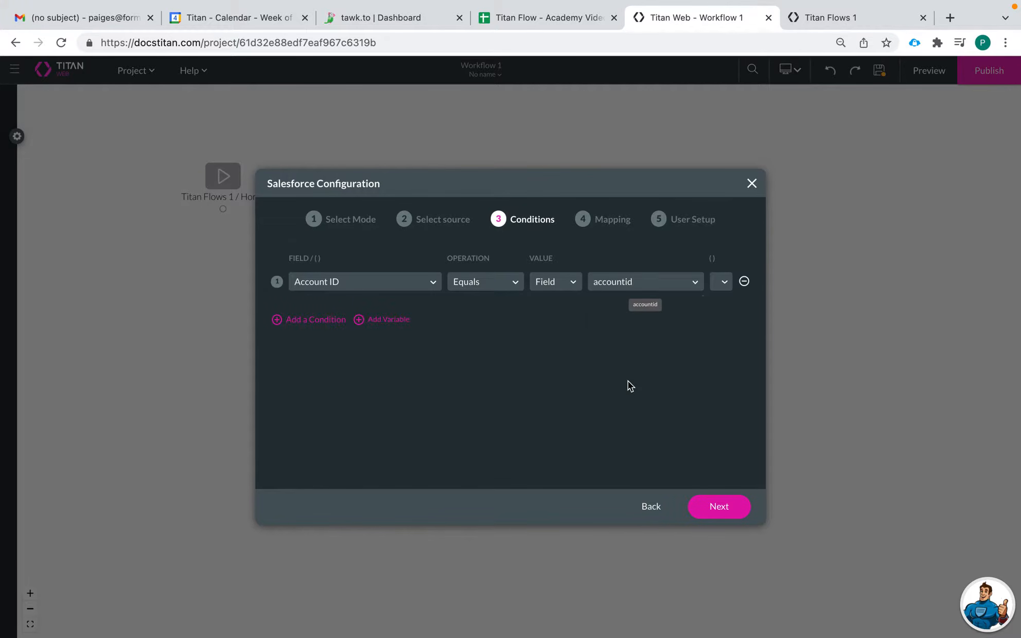
left_click(719, 506)
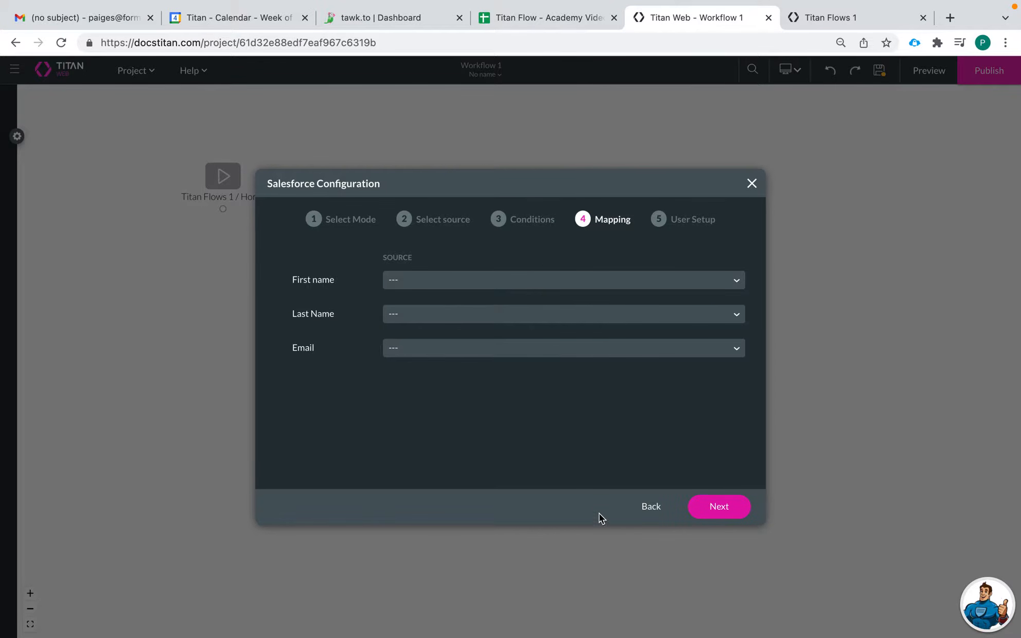
Go back to the source selection, set the data source to Static and proceed to the mapping.
left_click(651, 508)
left_click(651, 508)
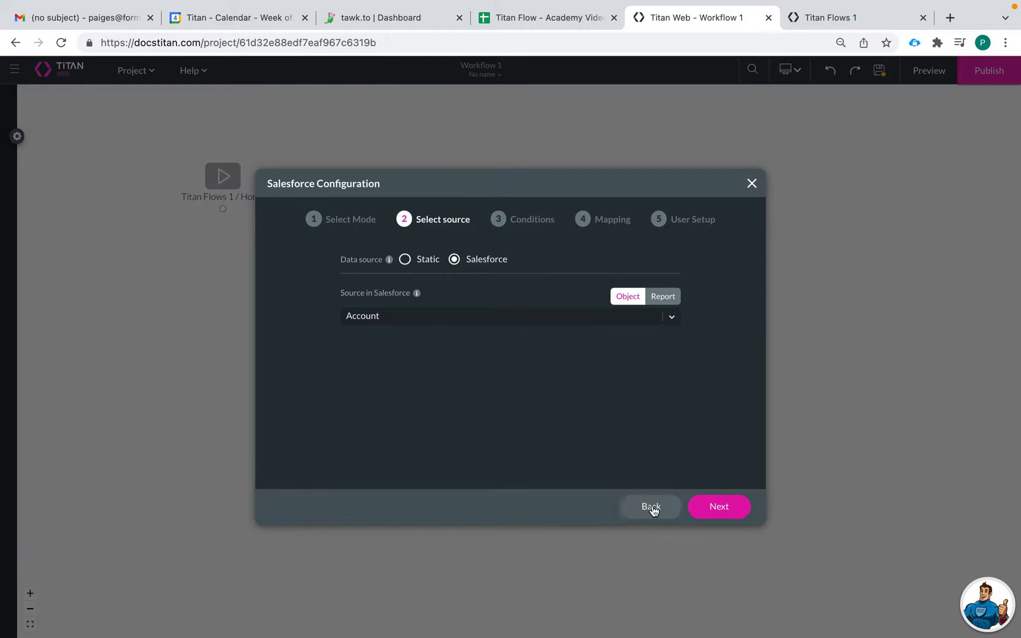
left_click(400, 260)
left_click(707, 507)
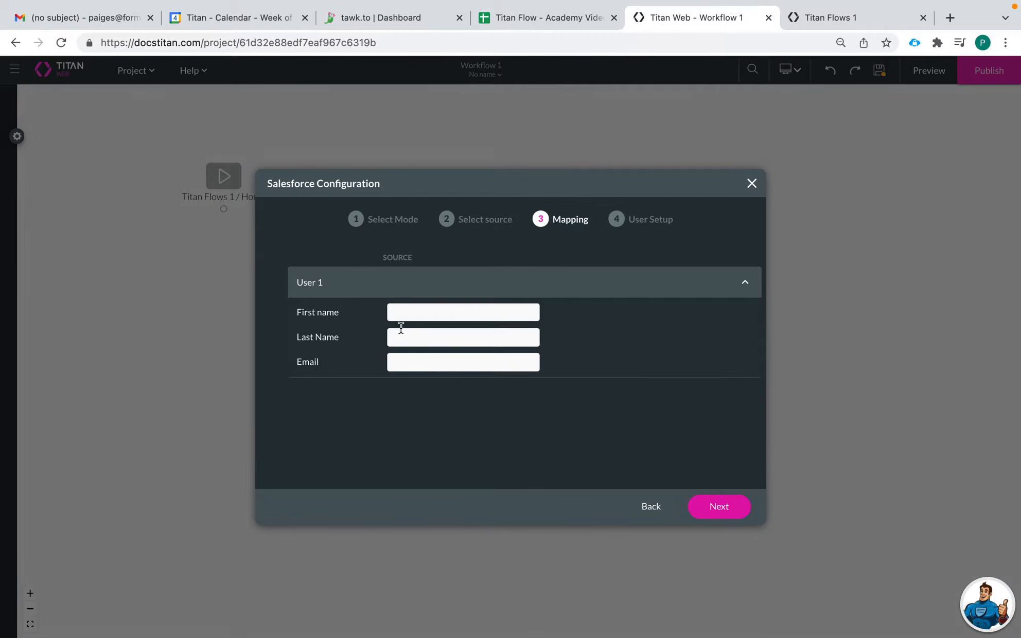
Fill in User 1's first name, last name and work email address in the mapping.
left_click(427, 315)
left_click(428, 355)
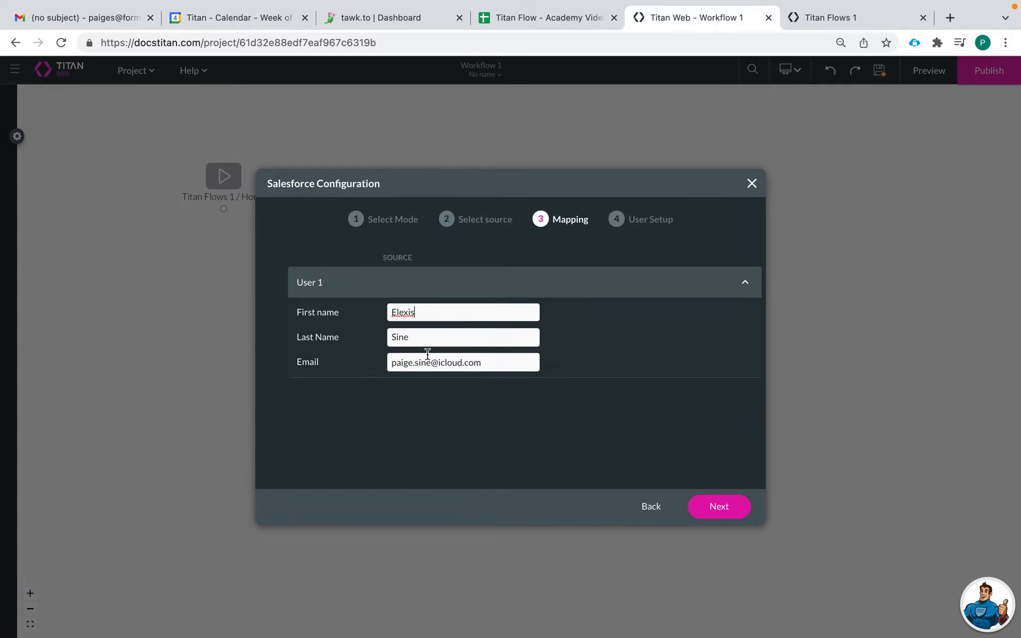
left_click_drag(486, 365, 380, 363)
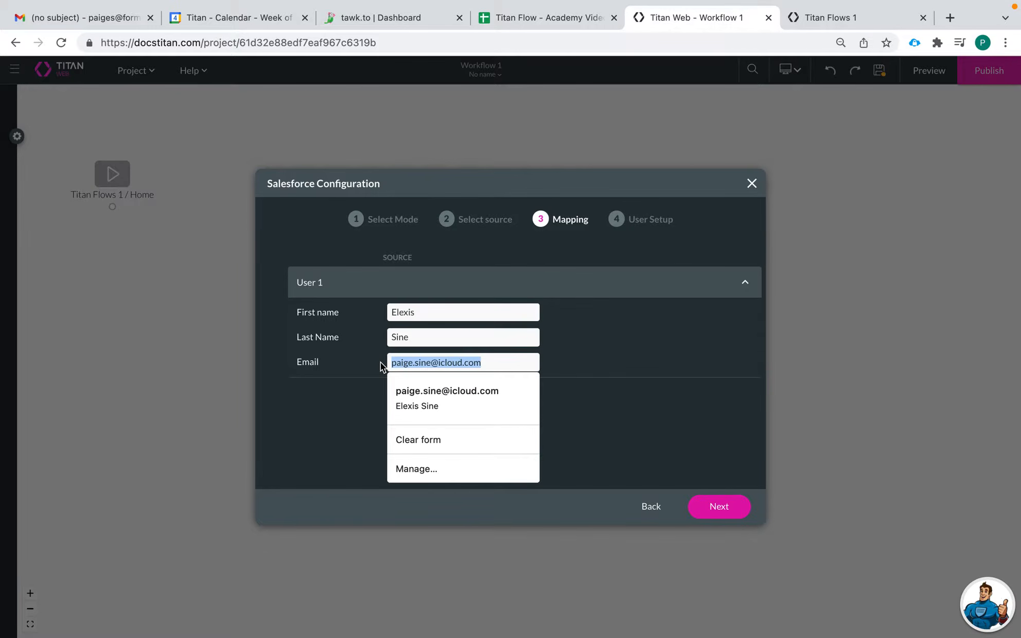
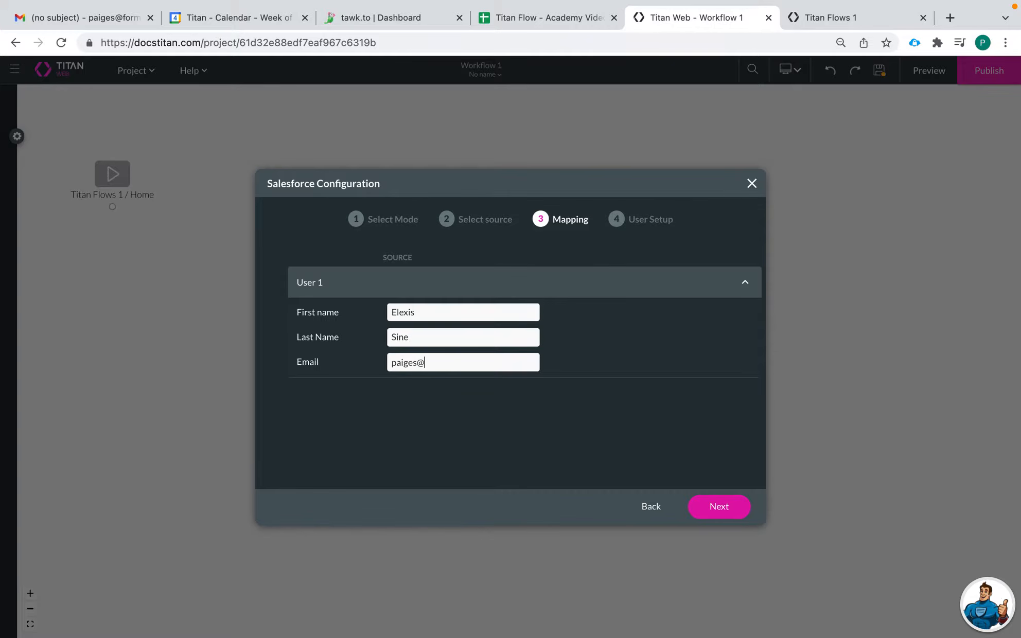
Proceed to the user setup and name the email configuration "Approval Email".
left_click(716, 508)
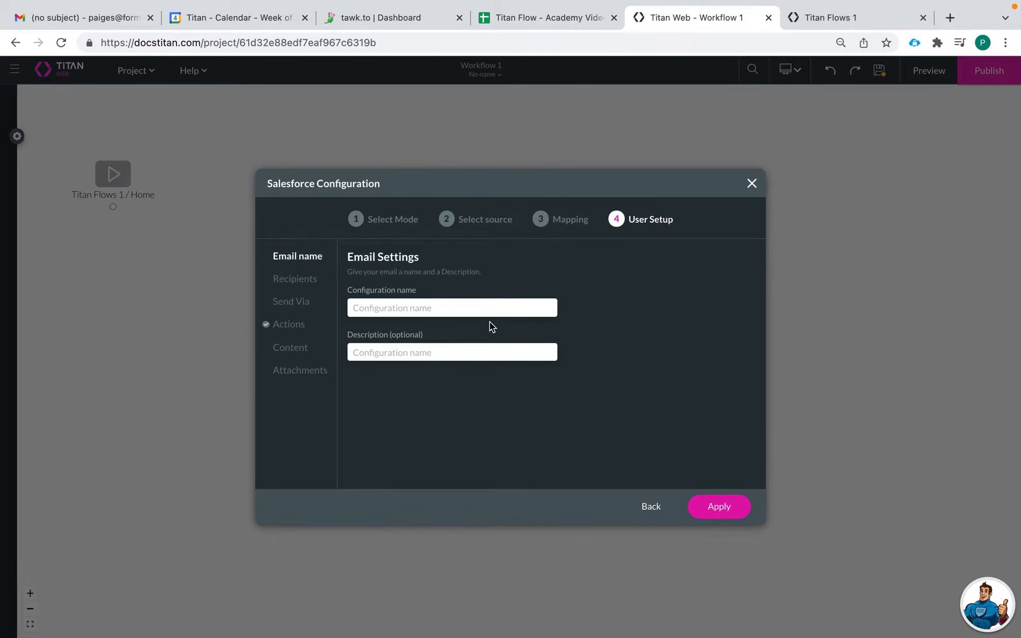
left_click(426, 311)
type("Approval Email")
Set the email's To recipient to the [Person / Email] field and choose Titan for sending it.
left_click(298, 284)
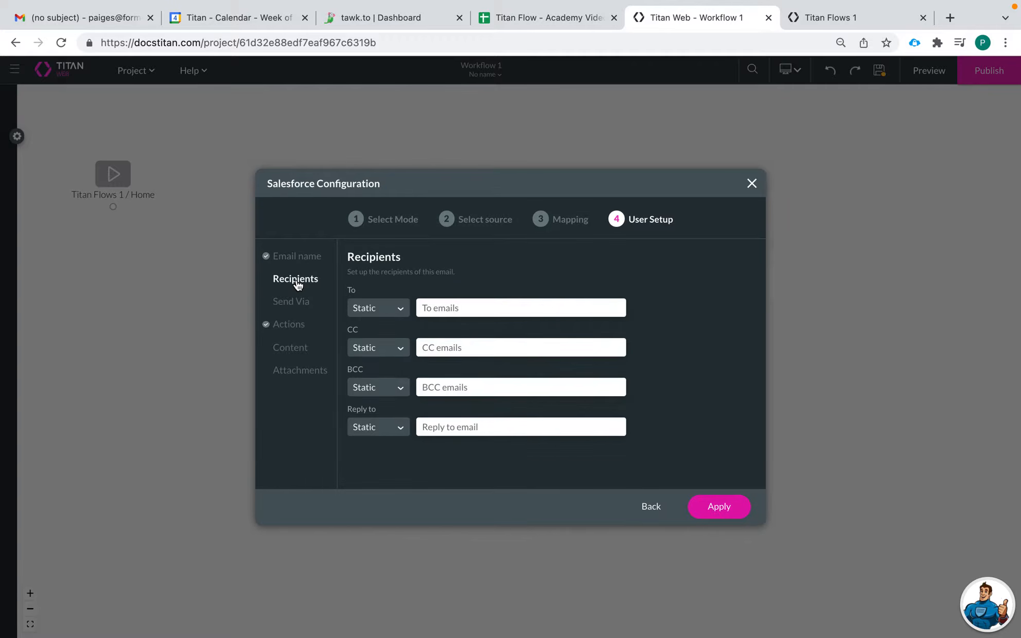
left_click(376, 309)
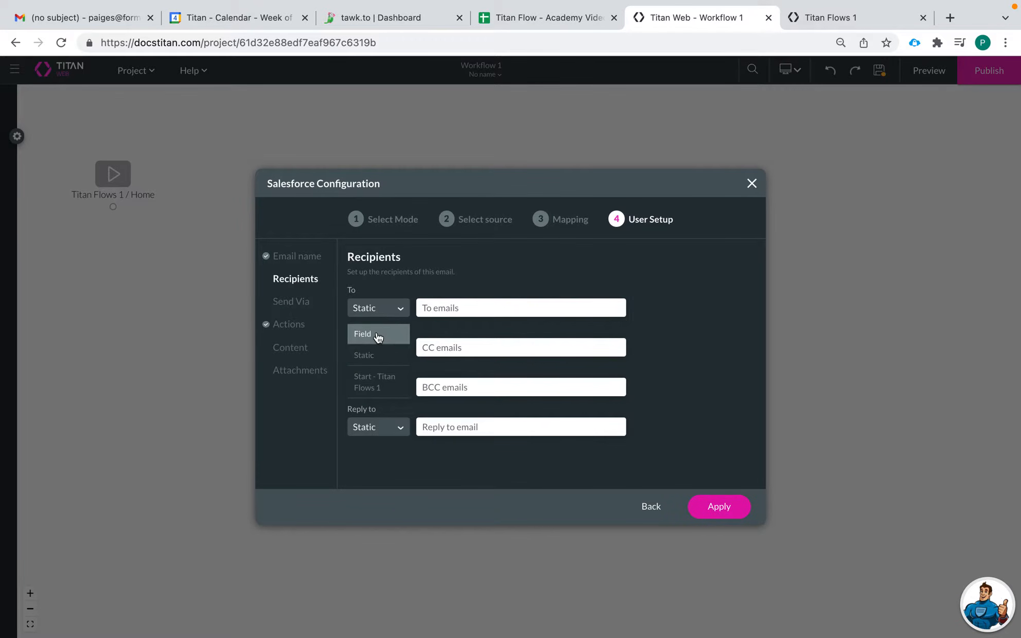
left_click(377, 332)
left_click(464, 309)
scroll(471, 414, "down", 2)
scroll(471, 414, "down", 1)
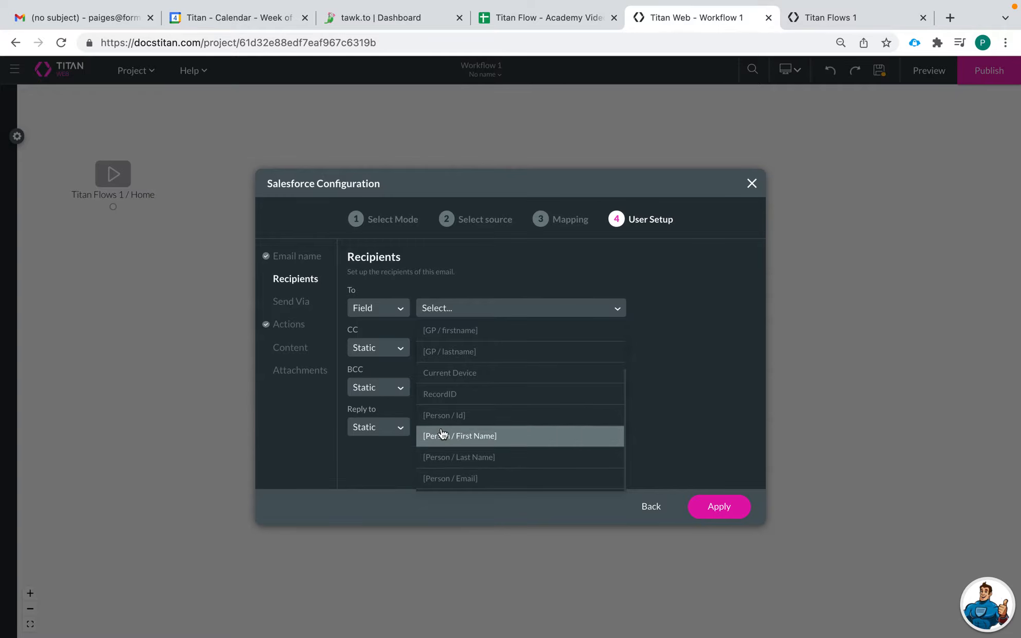
left_click(445, 478)
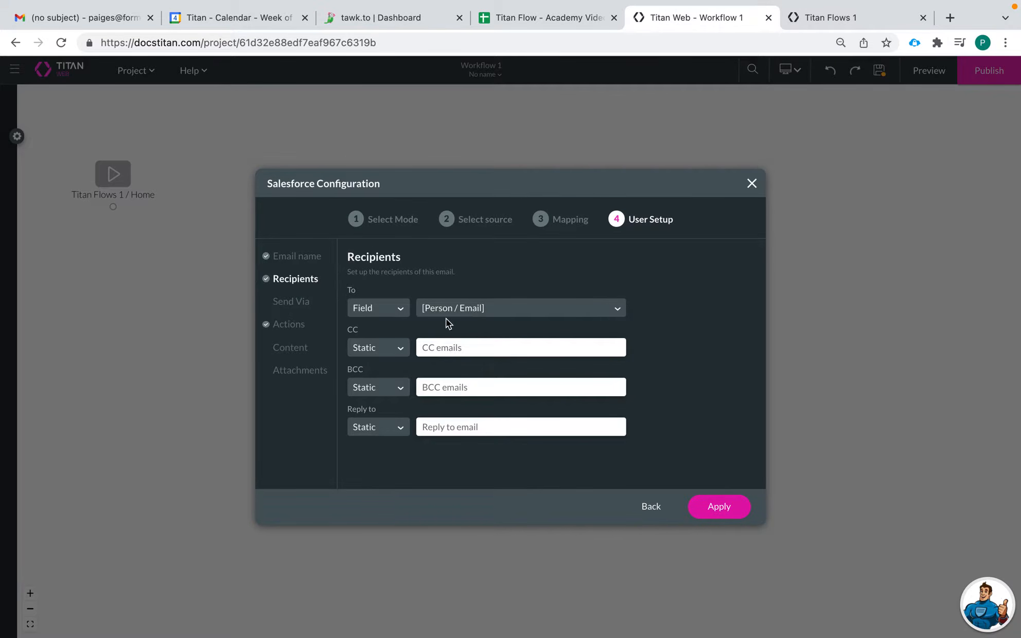
left_click(286, 303)
left_click(391, 317)
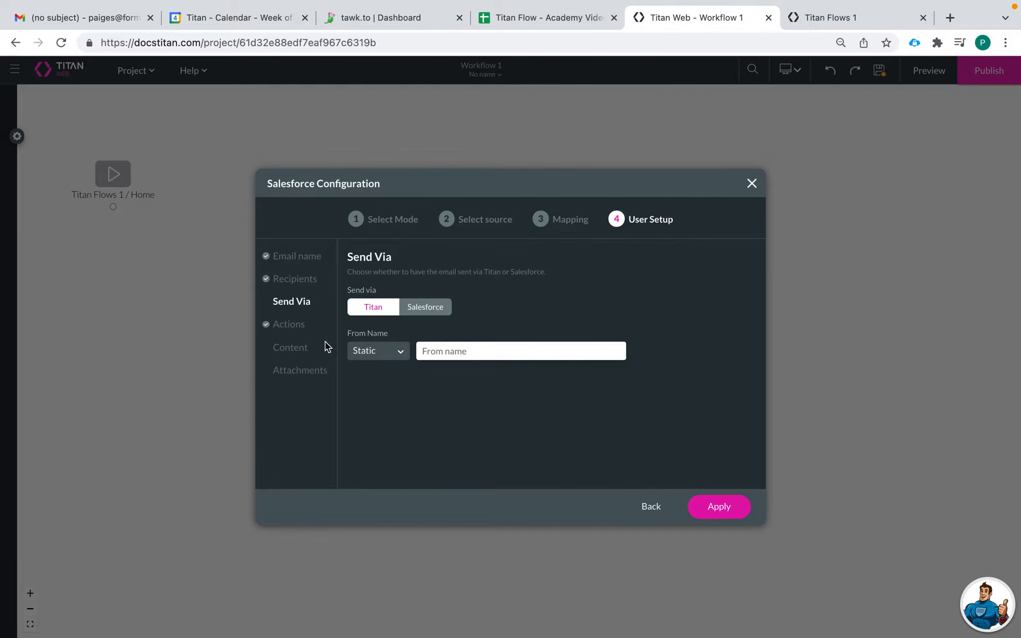
Add two more action buttons to the email below Approve and Reject.
left_click(297, 329)
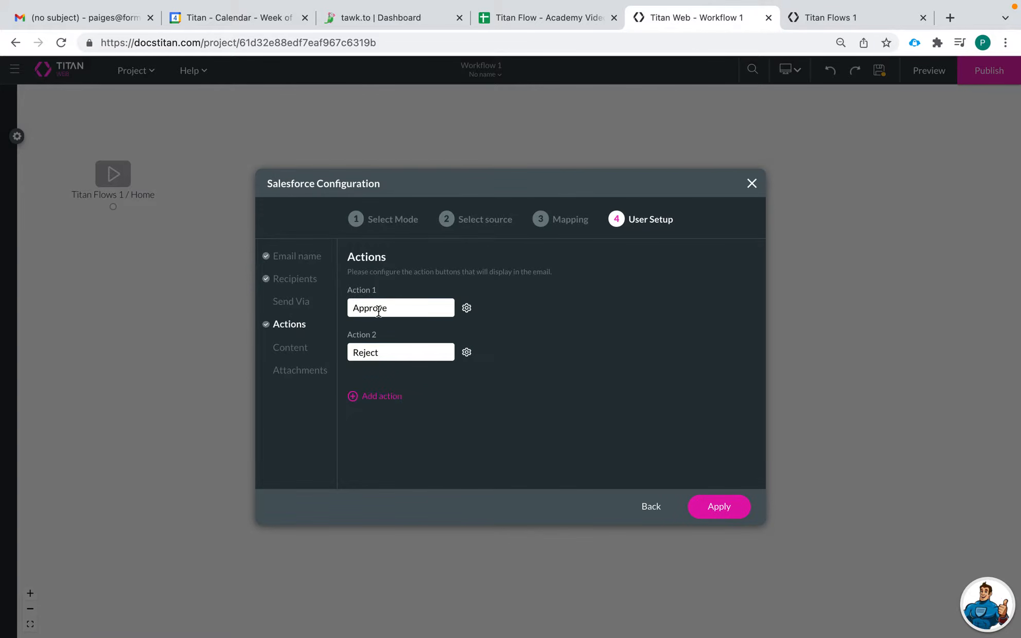
left_click(381, 396)
left_click(380, 442)
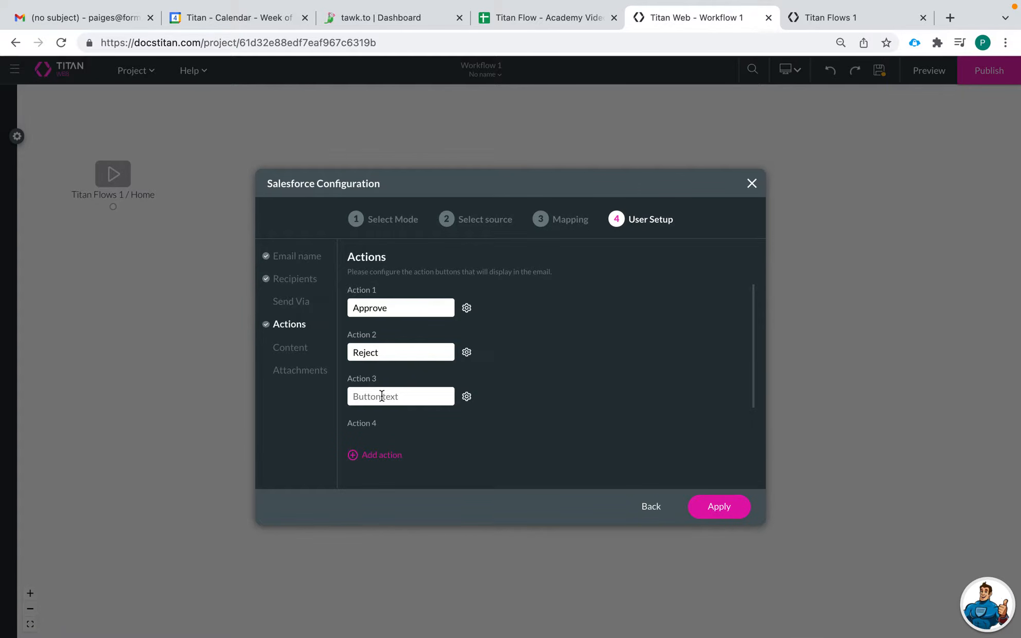
scroll(418, 381, "down", 1)
scroll(418, 380, "up", 1)
scroll(418, 380, "down", 1)
scroll(466, 367, "up", 1)
scroll(396, 371, "down", 1)
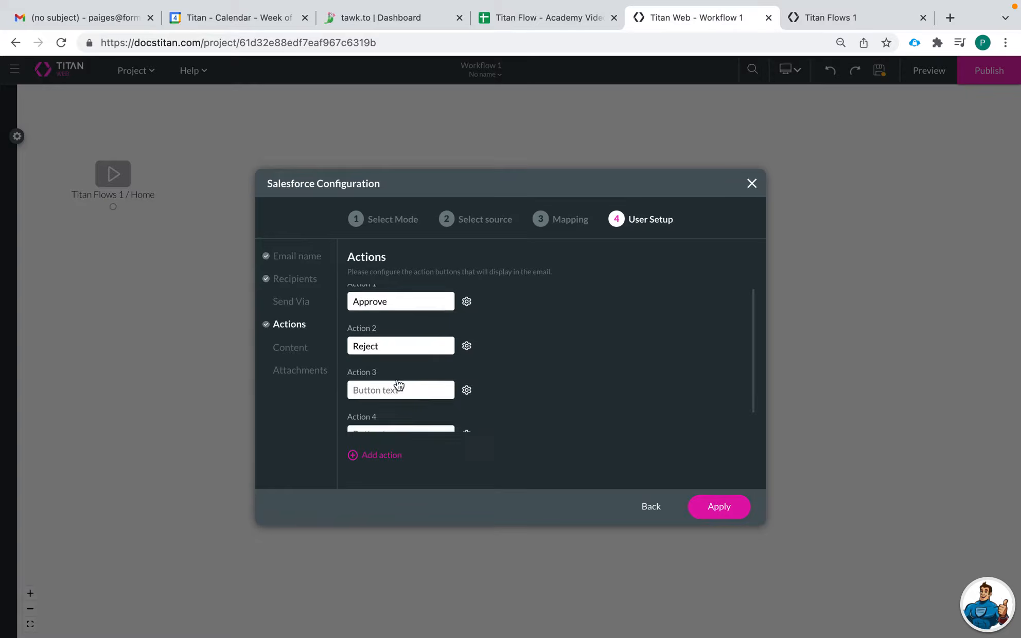
Label the third action button "Review Signature" and delete the empty fourth action.
left_click(400, 363)
type("Reward")
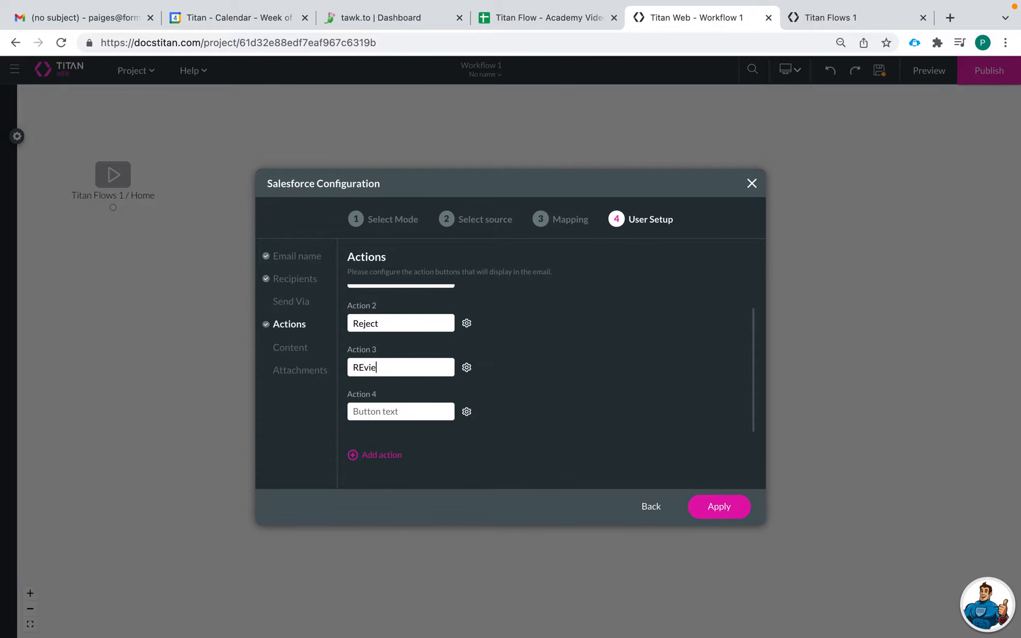
key("BackSpace")
key("BackSpace")
key("BackSpace")
key("BackSpace")
key("BackSpace")
type("ew")
type("iew Signati")
type("ur")
key("BackSpace")
key("BackSpace")
key("BackSpace")
key("BackSpace")
key("BackSpace")
key("BackSpace")
key("BackSpace")
key("BackSpace")
key("BackSpace")
key("BackSpace")
key("BackSpace")
key("BackSpace")
key("BackSpace")
key("BackSpace")
key("BackSpace")
key("BackSpace")
type("Review Signature")
left_click(467, 412)
left_click(460, 449)
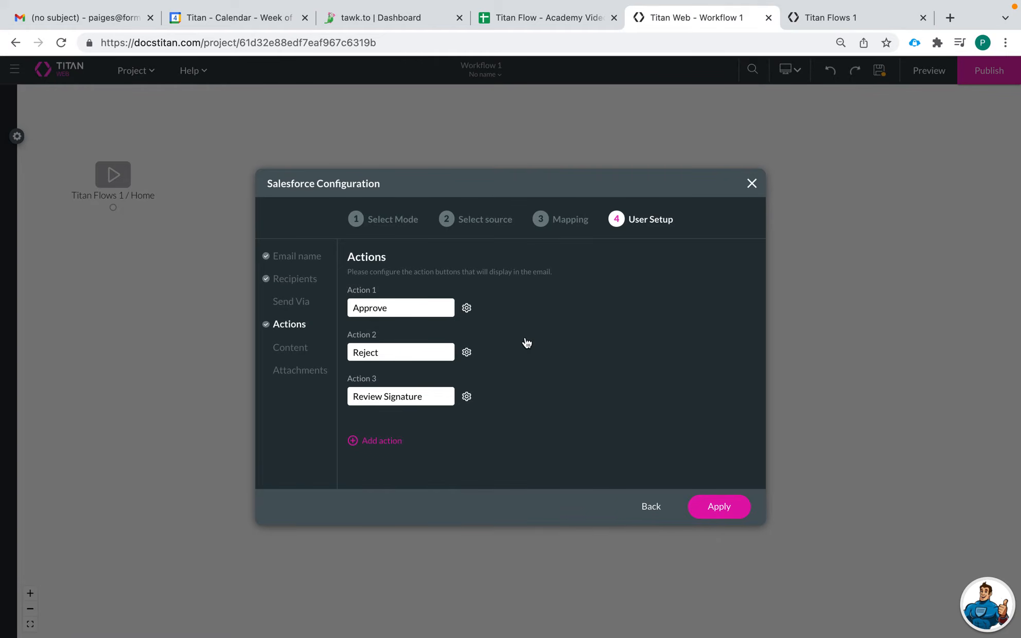
Allow multiple clicks for the Approve action button and save its configuration.
left_click(466, 309)
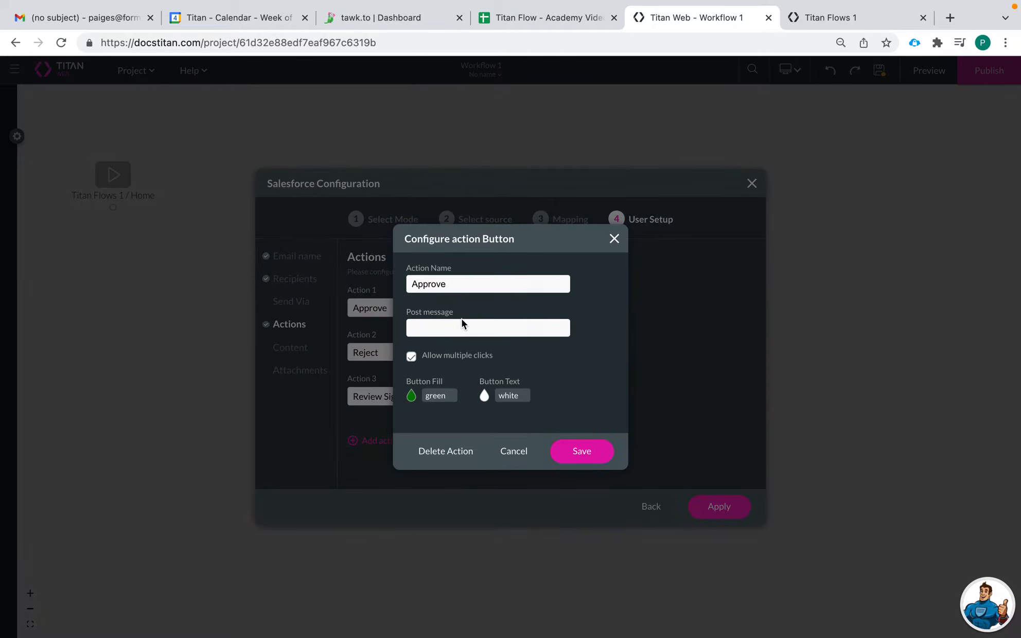
left_click(413, 361)
left_click(593, 461)
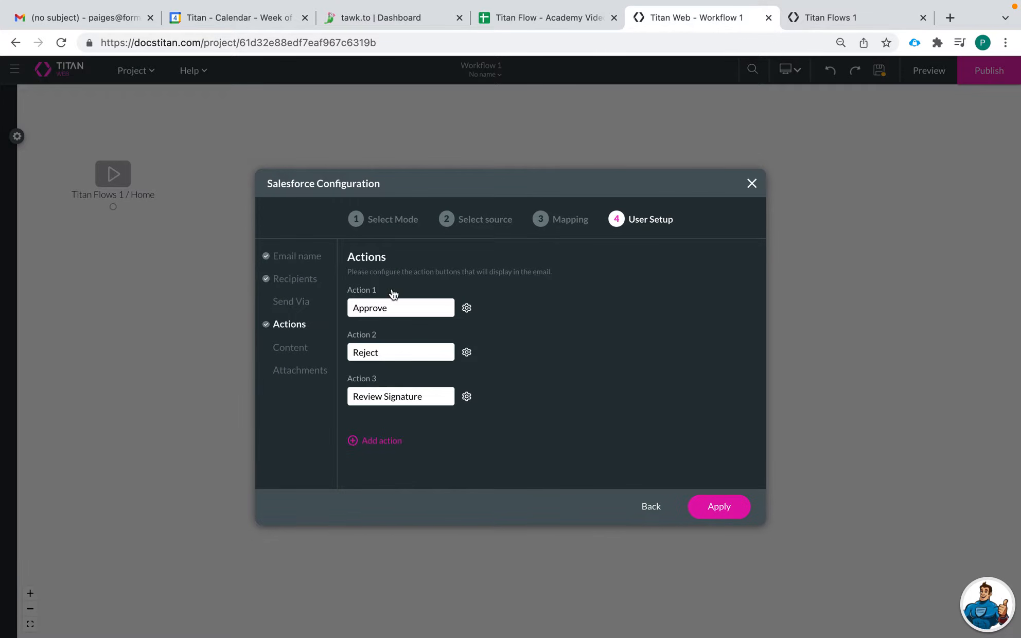
Set the email content's static subject to "Please Review this Contact".
left_click(283, 354)
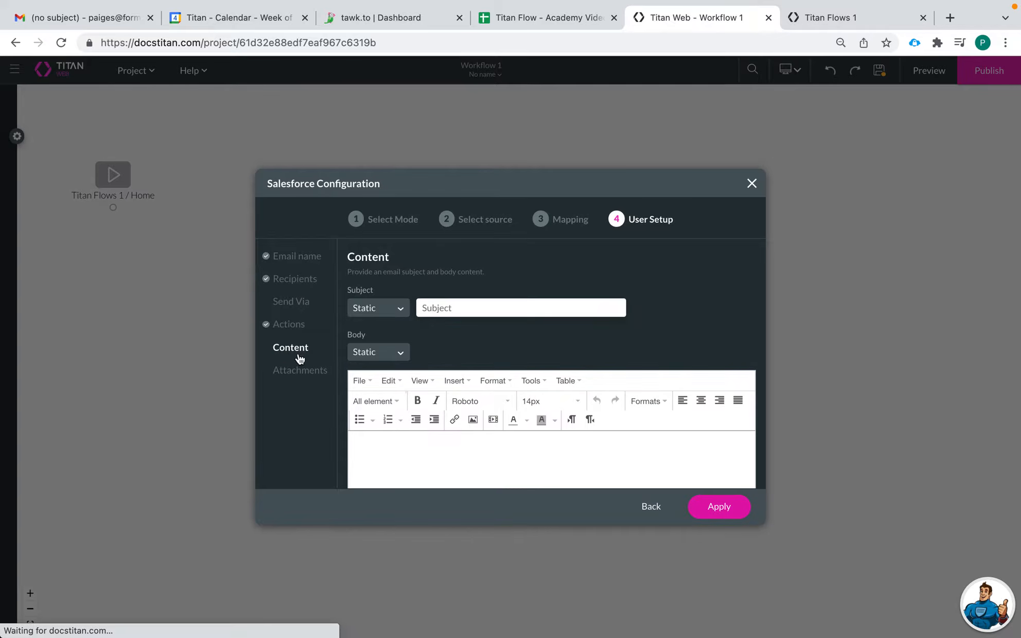
left_click(415, 443)
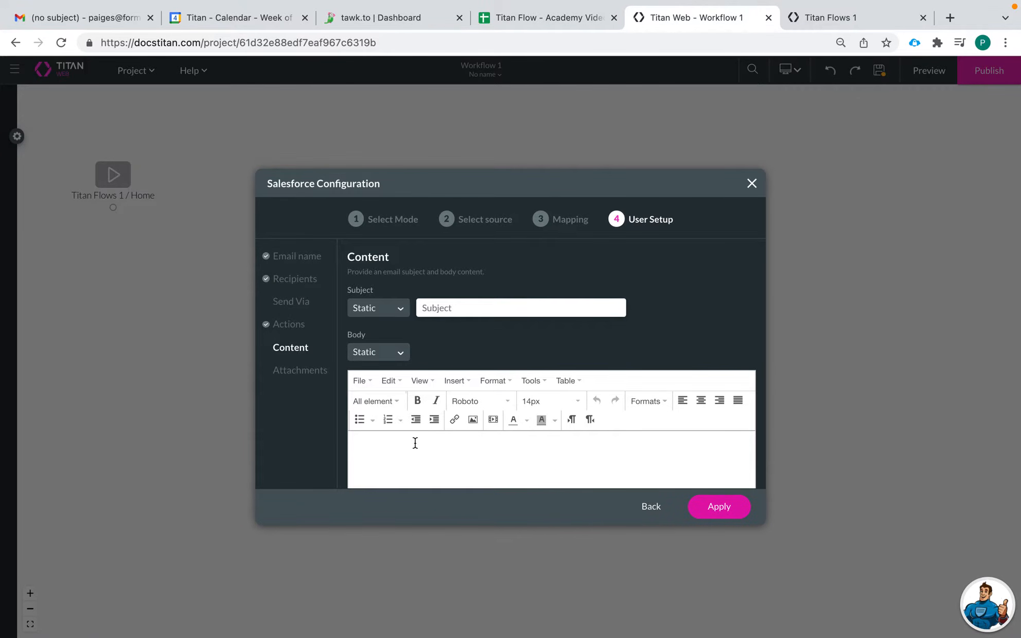
type("Please Review this Contact")
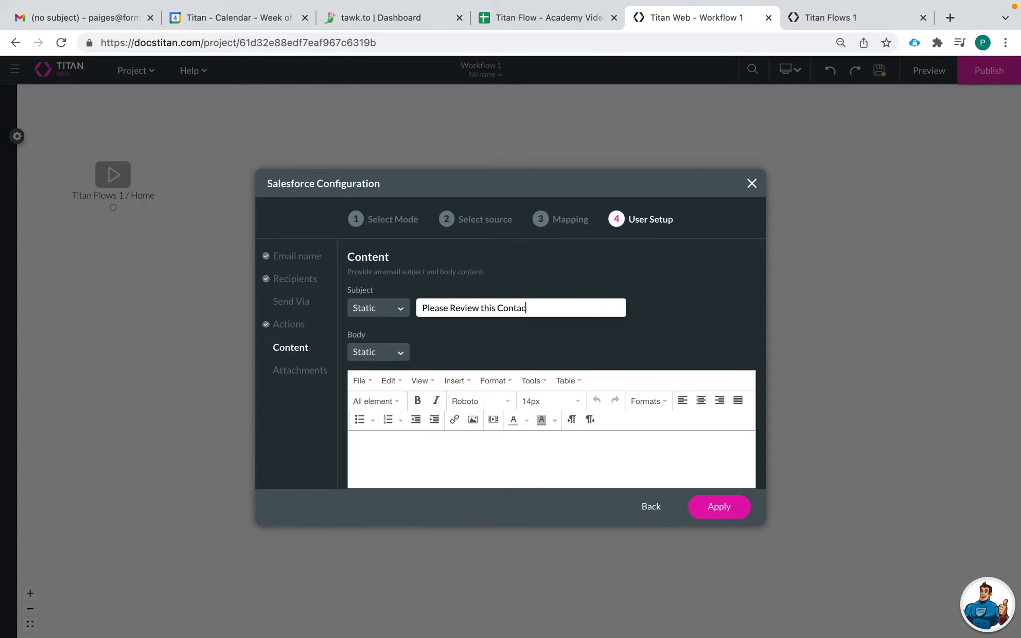
Start the email's static body with the greeting "Hi".
left_click(372, 356)
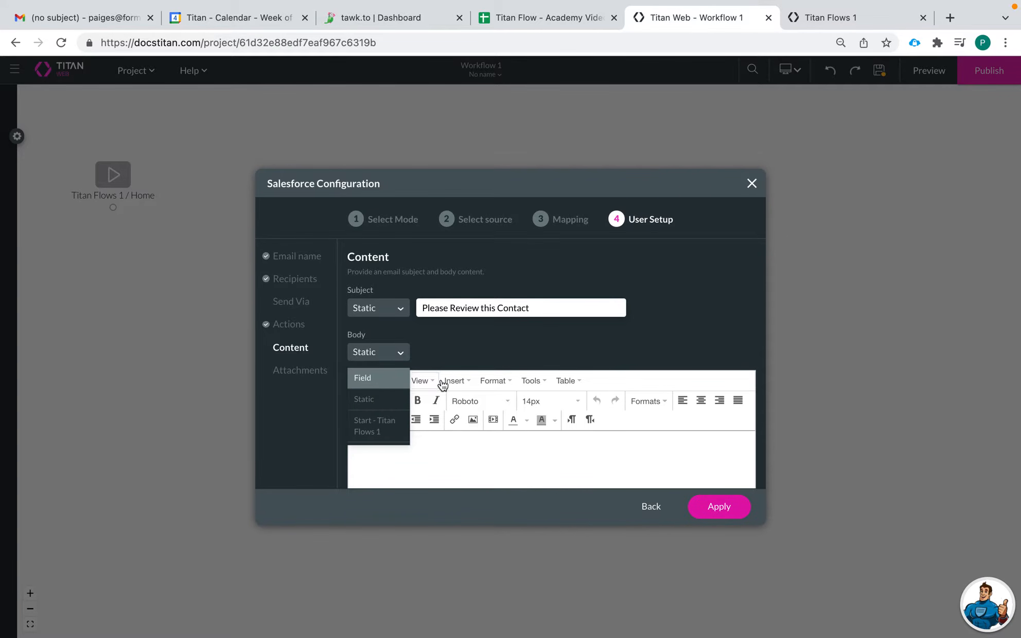
left_click(467, 466)
type("Hi")
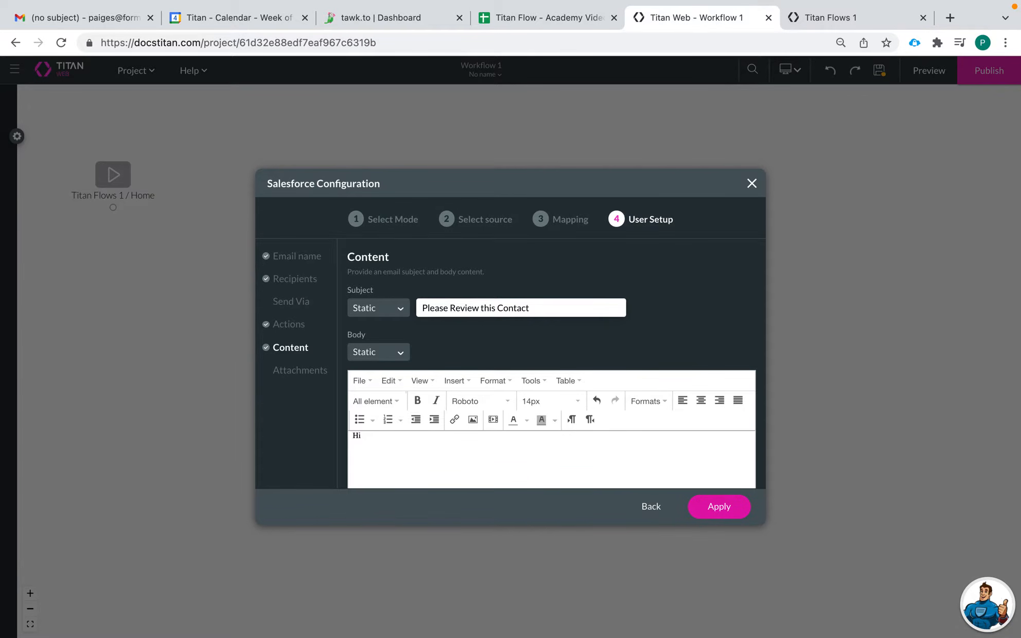
left_click(372, 357)
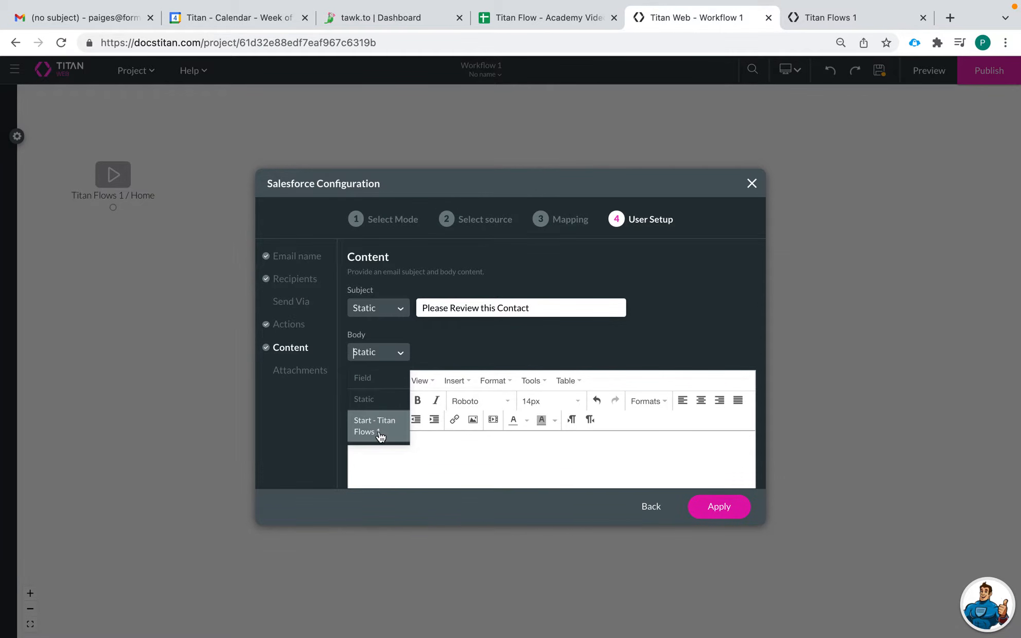
left_click(378, 379)
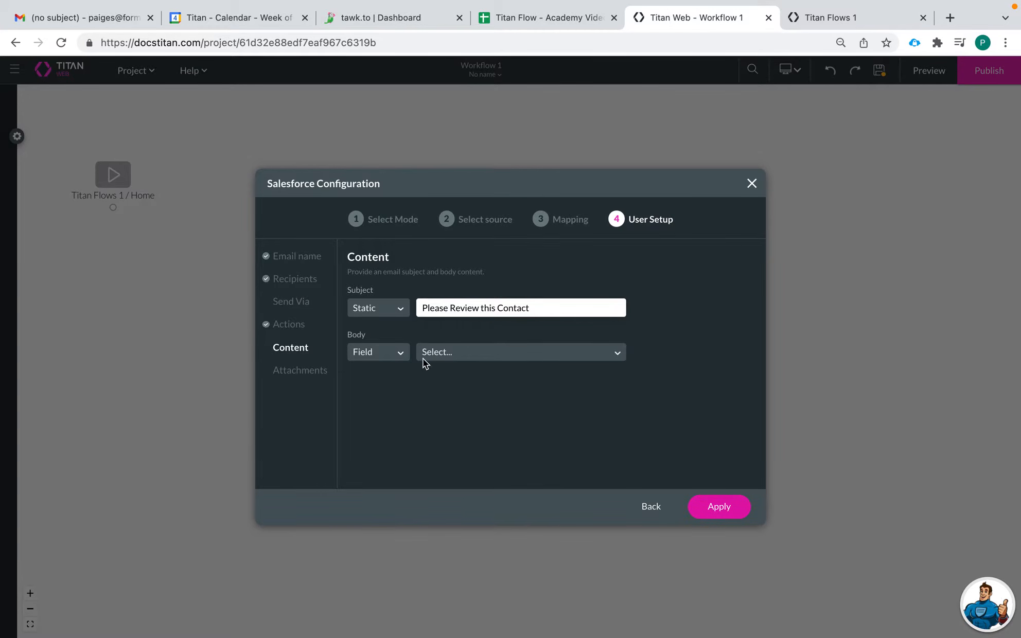
left_click(384, 353)
left_click(385, 399)
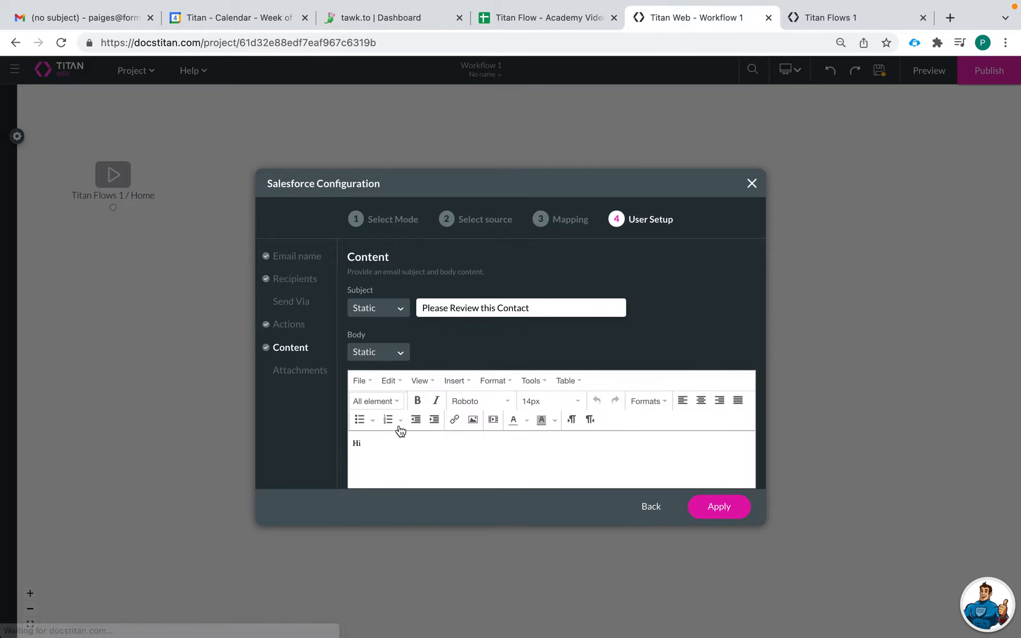
Try to insert the [Person / First Name] placeholder in the email body, clear it and re-enter "Hi".
left_click(376, 402)
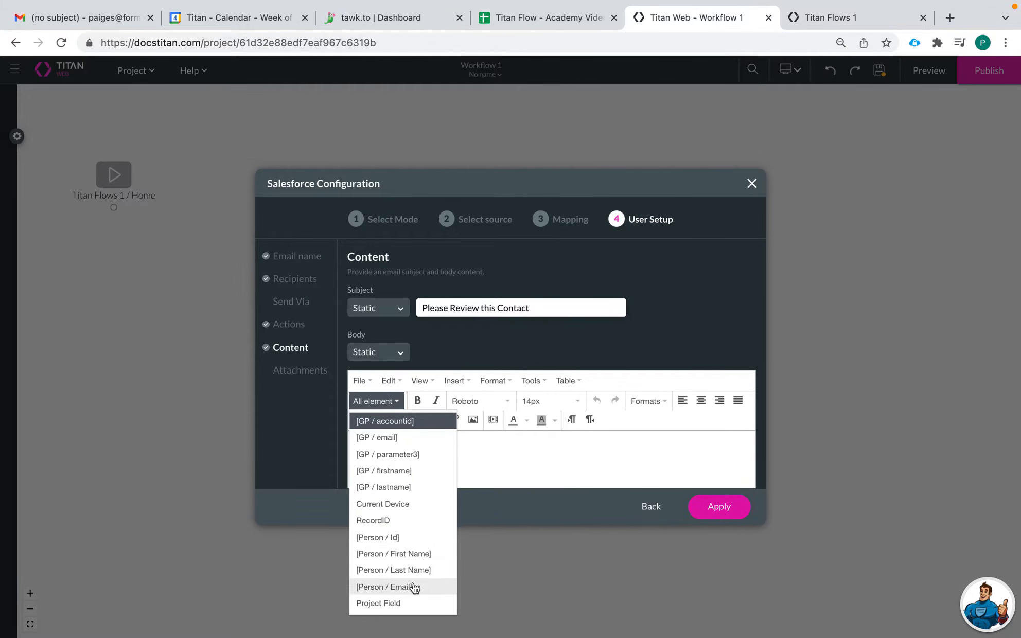
left_click(417, 553)
left_click(434, 447)
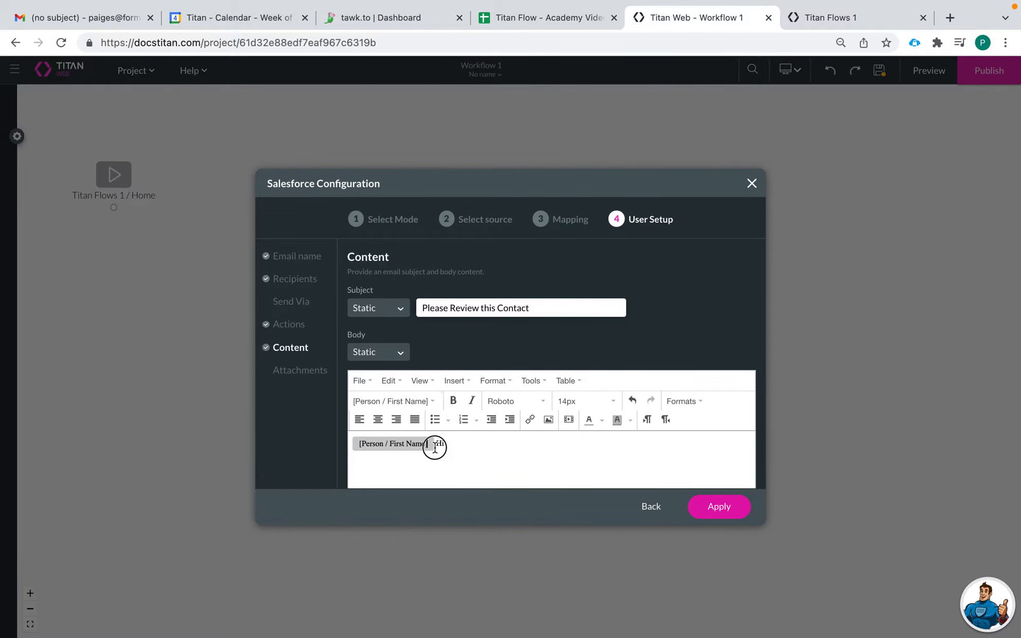
key("BackSpace")
key("BackSpace")
left_click(352, 445)
type("Hi")
key("BackSpace")
key("BackSpace")
key("BackSpace")
left_click(359, 443)
key("BackSpace")
type("HI")
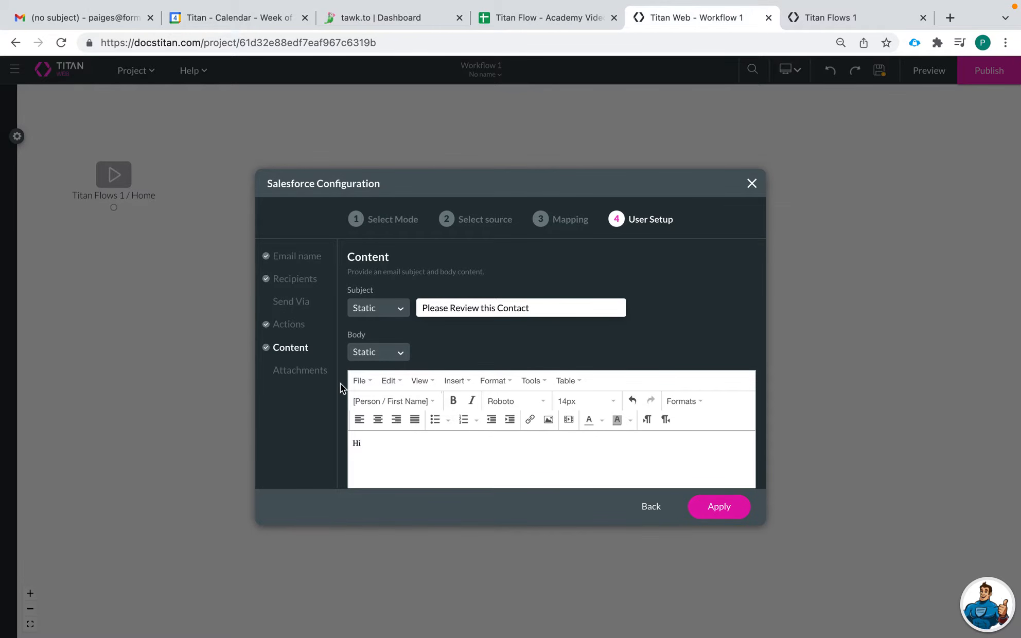
Complete the greeting with the [Person / First Name] placeholder and a comma, and add the line "This contact needs reviewed:" below.
left_click(378, 401)
left_click(413, 555)
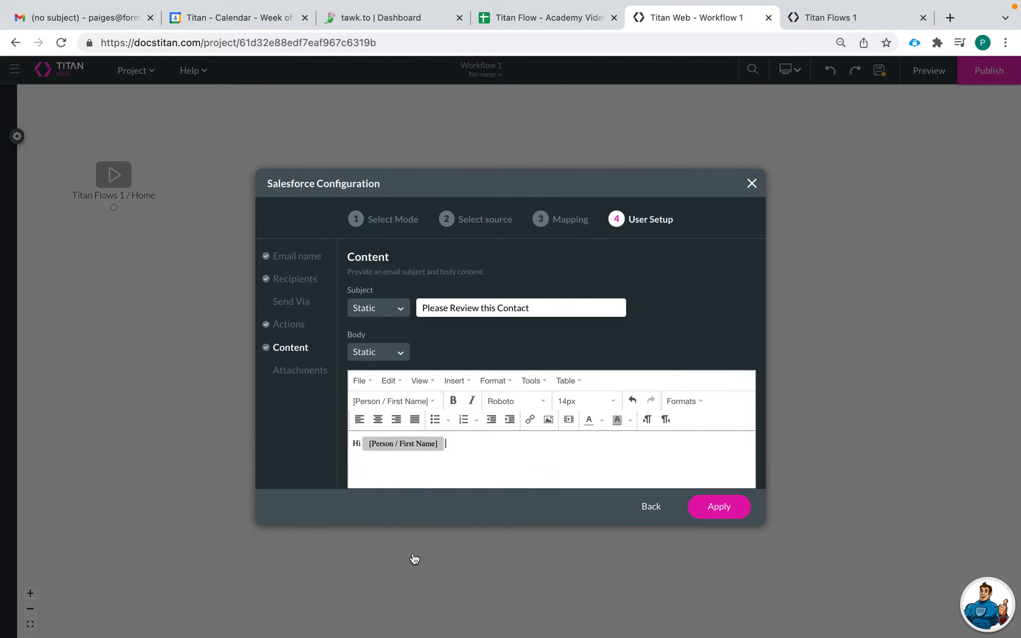
type(",")
key("Return")
type("This contact needs reviewed:")
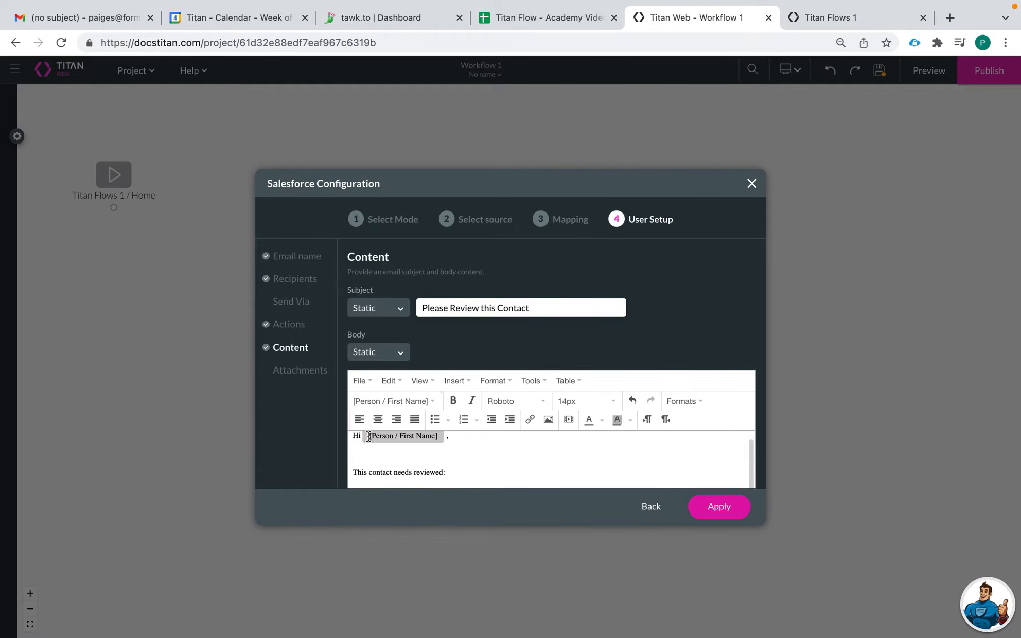
Add a "First Name:" line to the email body with the First Name project field from Start - Titan Flows 1.
key("Return")
type("First N")
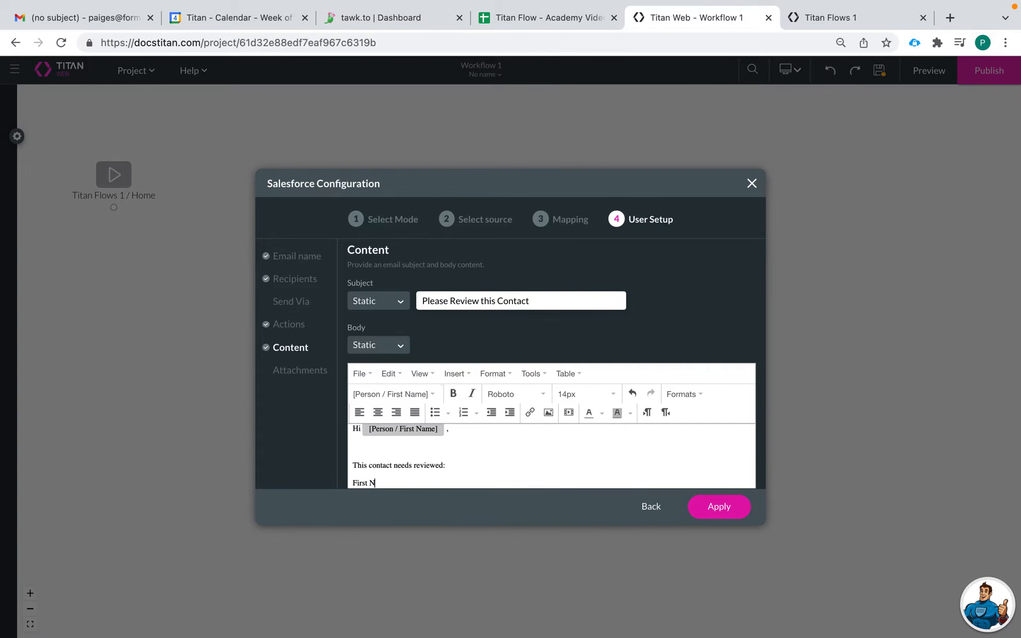
type("ame:")
left_click(393, 394)
left_click(390, 596)
left_click(425, 322)
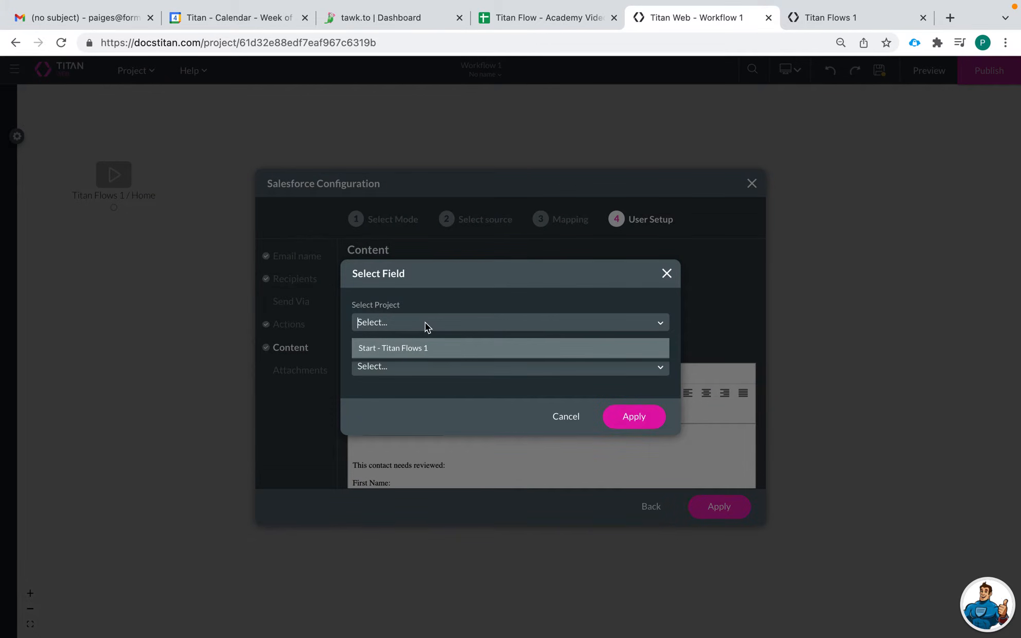
left_click(430, 354)
left_click(420, 368)
scroll(422, 495, "down", 2)
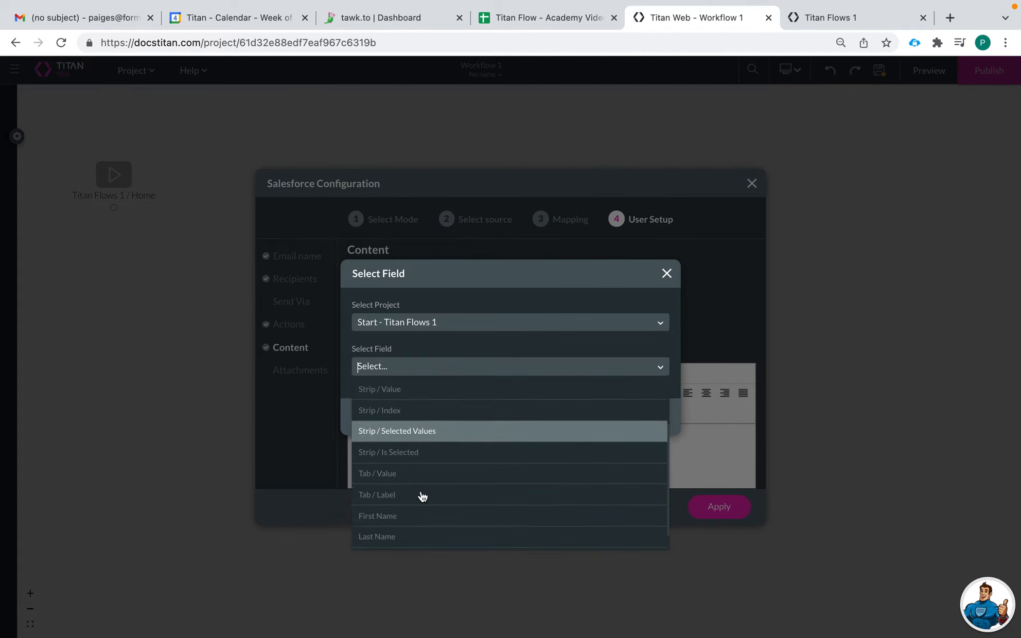
left_click(407, 495)
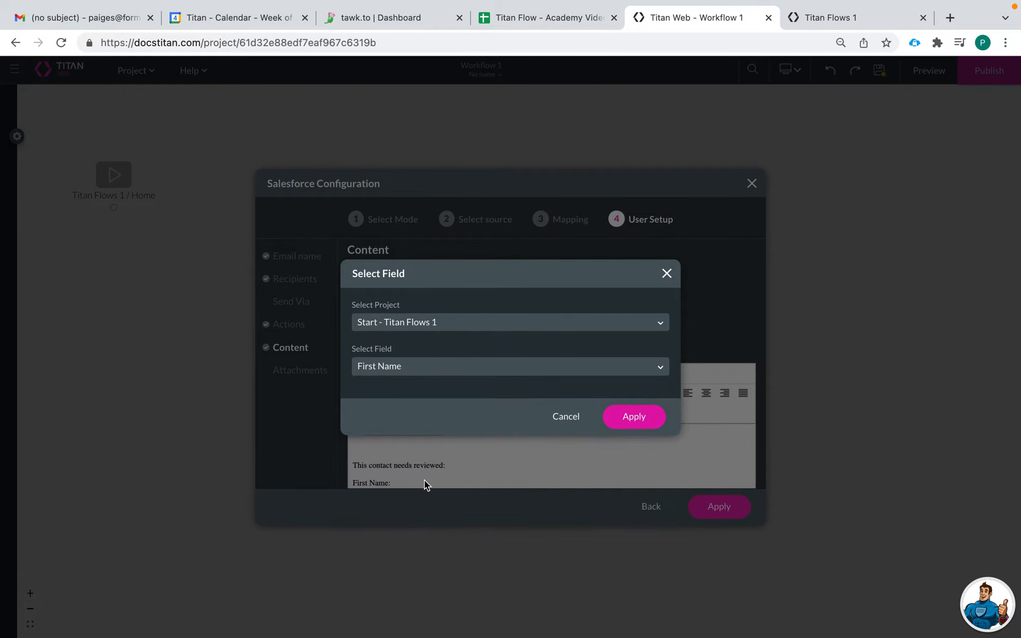
left_click(633, 417)
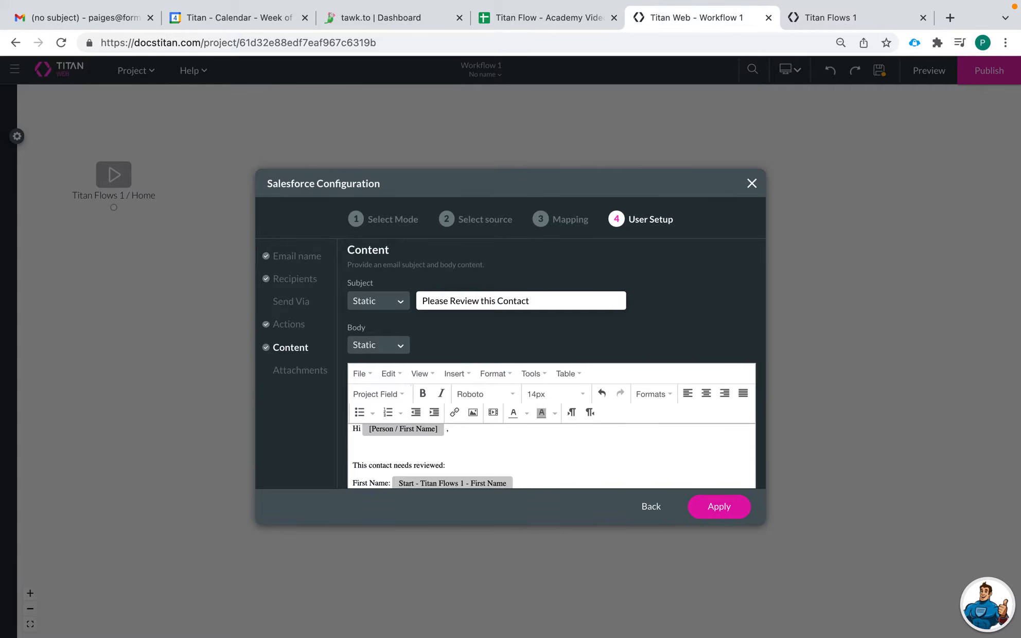
Add a "Last Name:" line to the email body with the Last Name project field from Start - Titan Flows 1.
key("Return")
type("Last Name:")
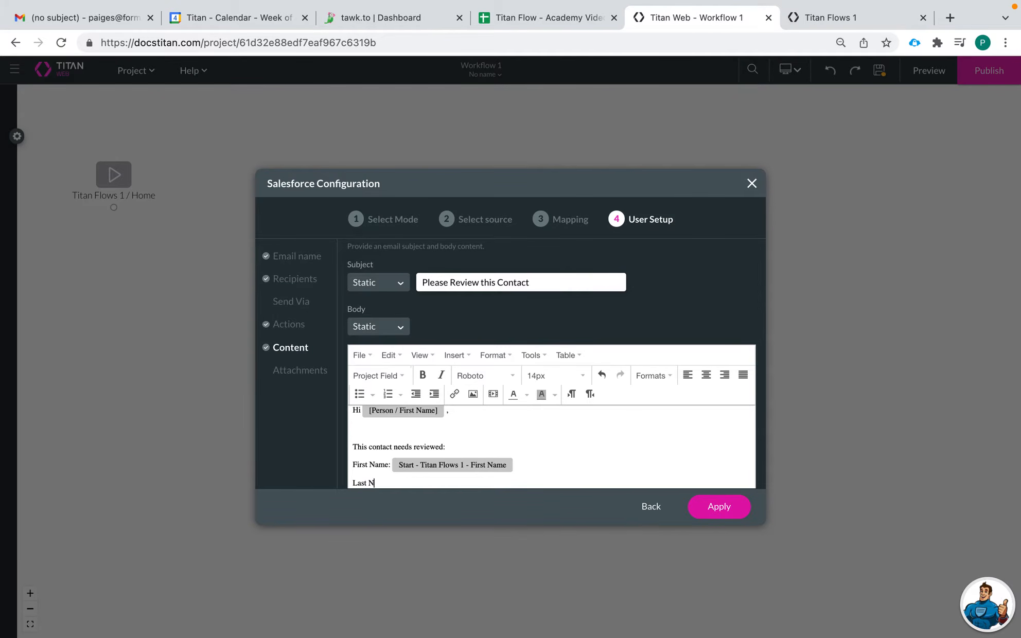
left_click(377, 375)
left_click(389, 578)
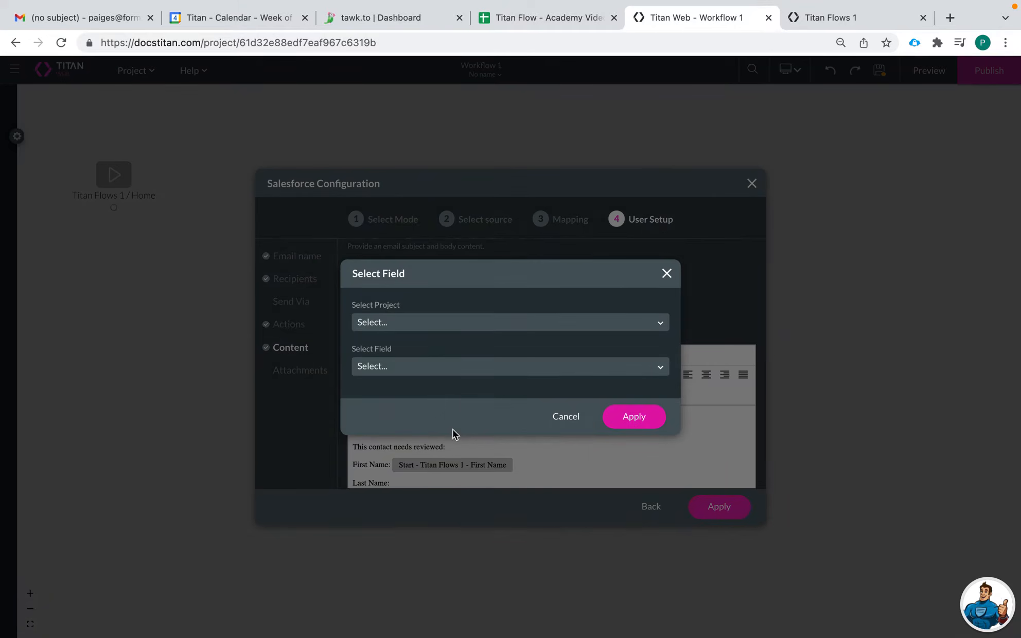
left_click(409, 329)
left_click(415, 347)
left_click(427, 368)
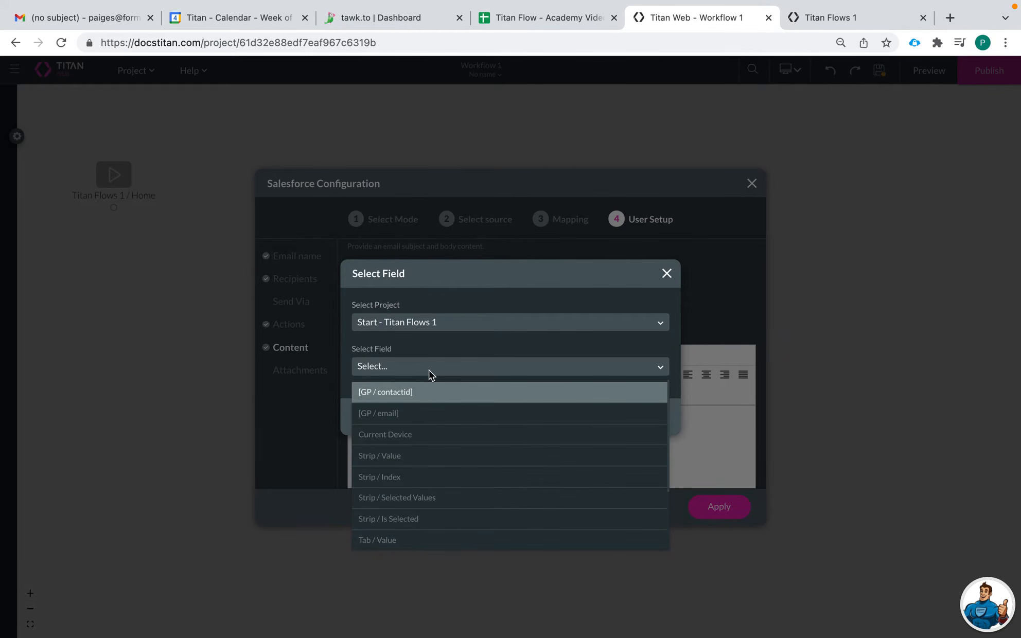
scroll(409, 519, "down", 2)
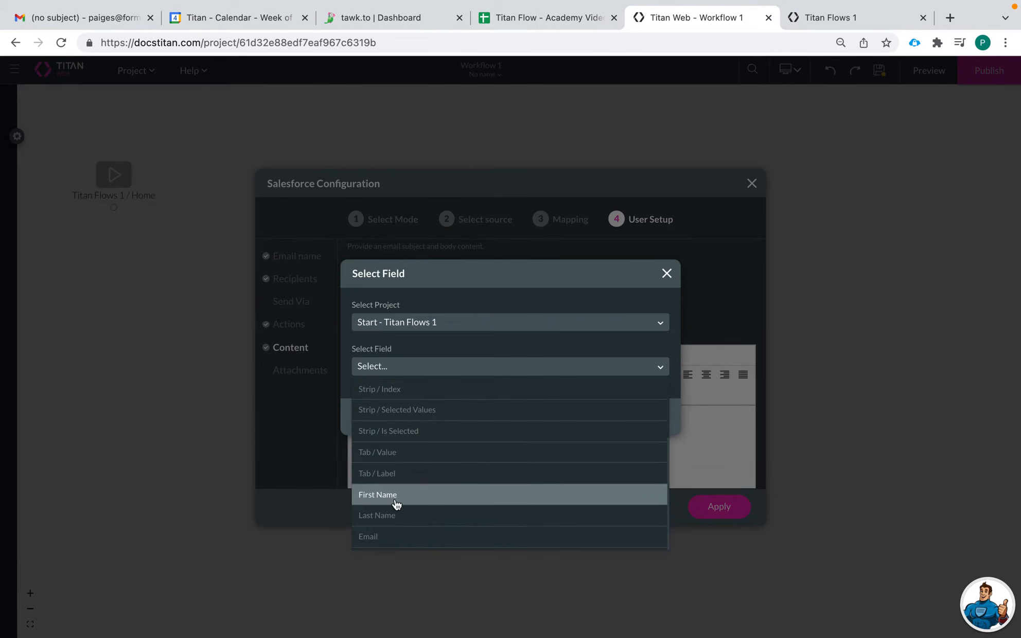
left_click(402, 512)
left_click(634, 416)
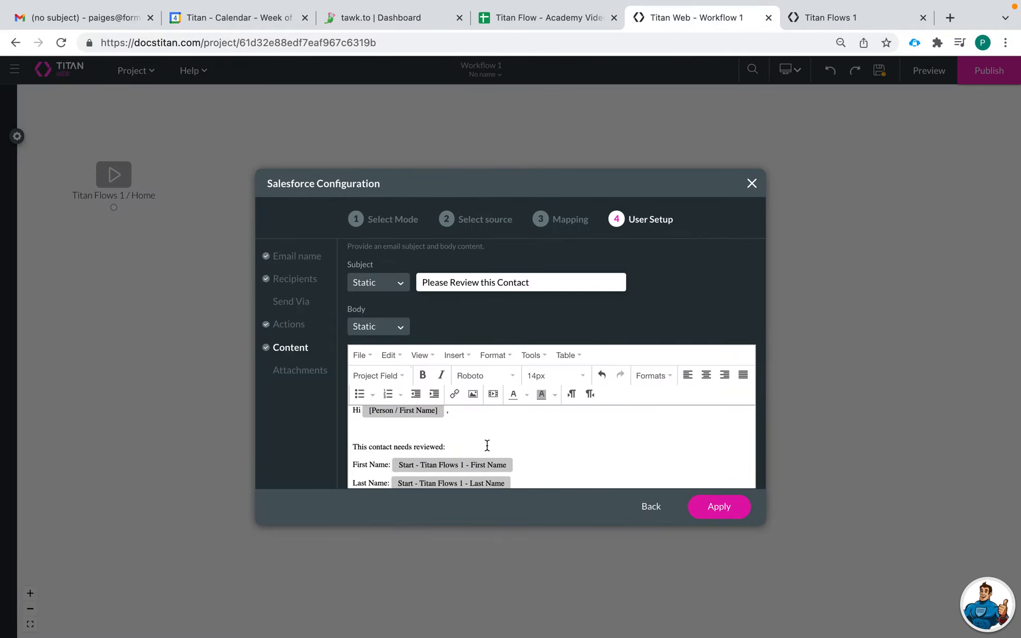
Add an "Email:" line with the Email project field from Start - Titan Flows 1 and apply the user node configuration.
type("Email:")
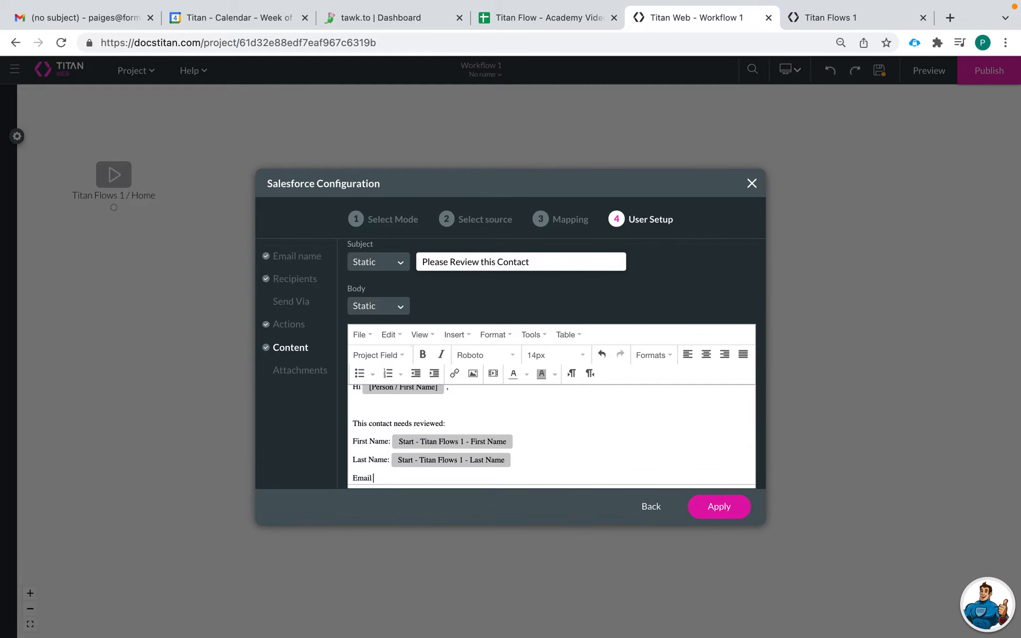
left_click(381, 354)
left_click(401, 554)
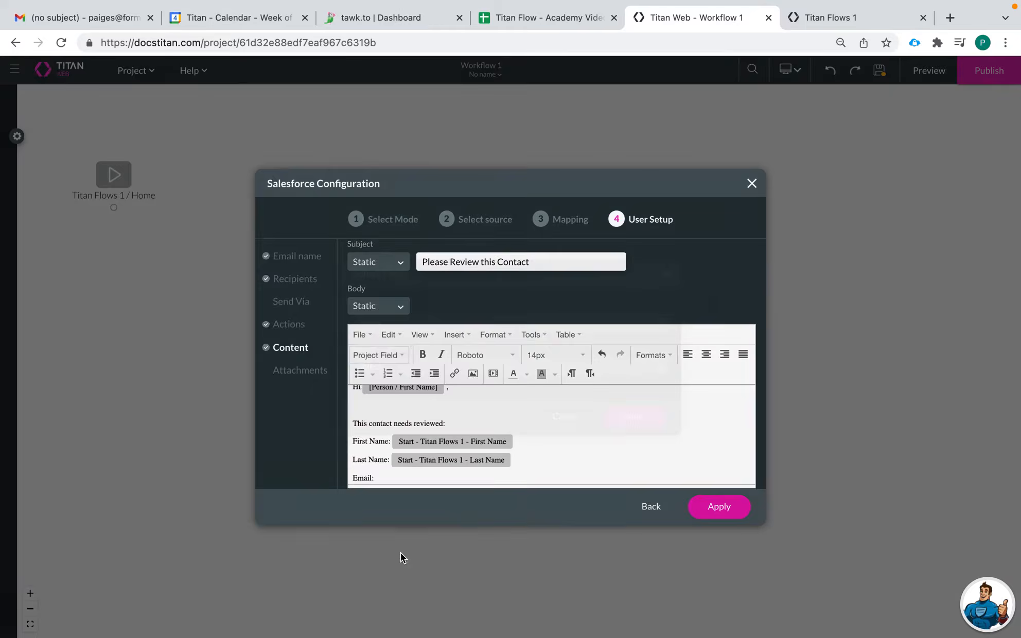
left_click(410, 324)
left_click(412, 349)
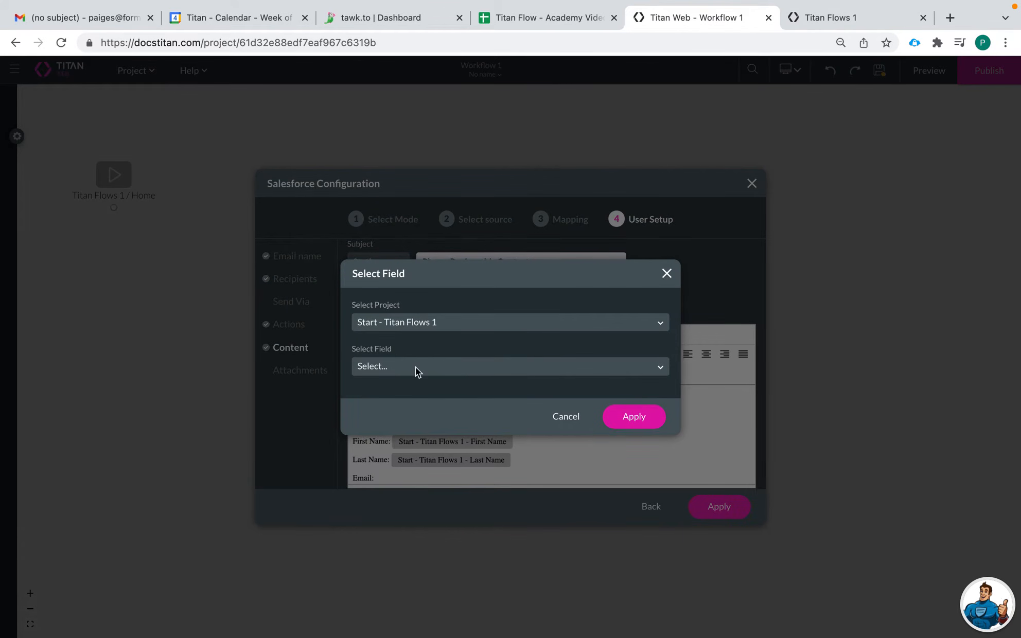
left_click(417, 367)
scroll(428, 515, "down", 5)
left_click(400, 534)
left_click(615, 417)
scroll(599, 416, "up", 2)
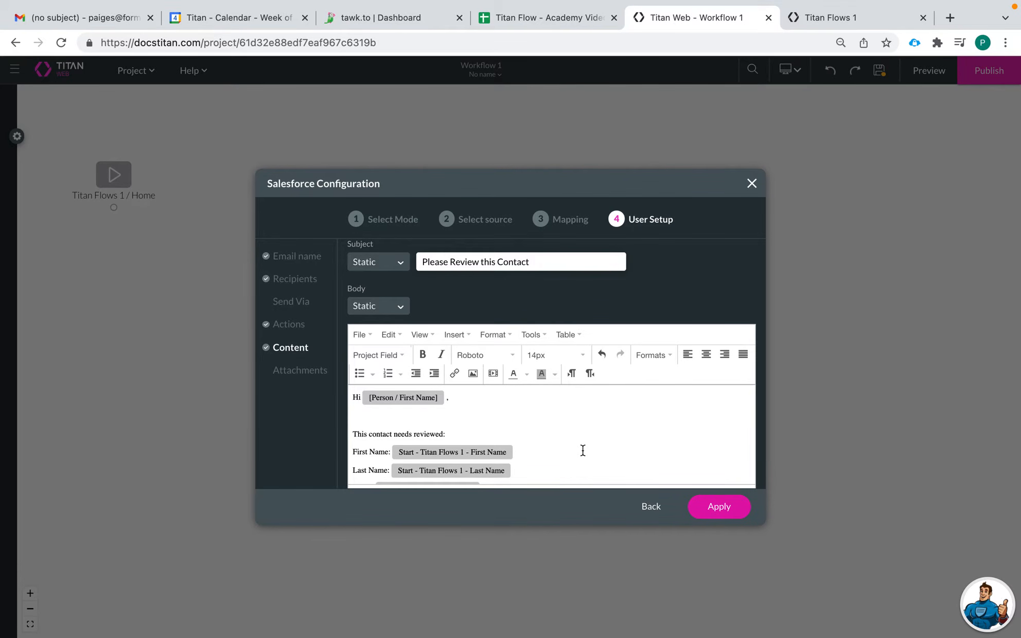
left_click(715, 507)
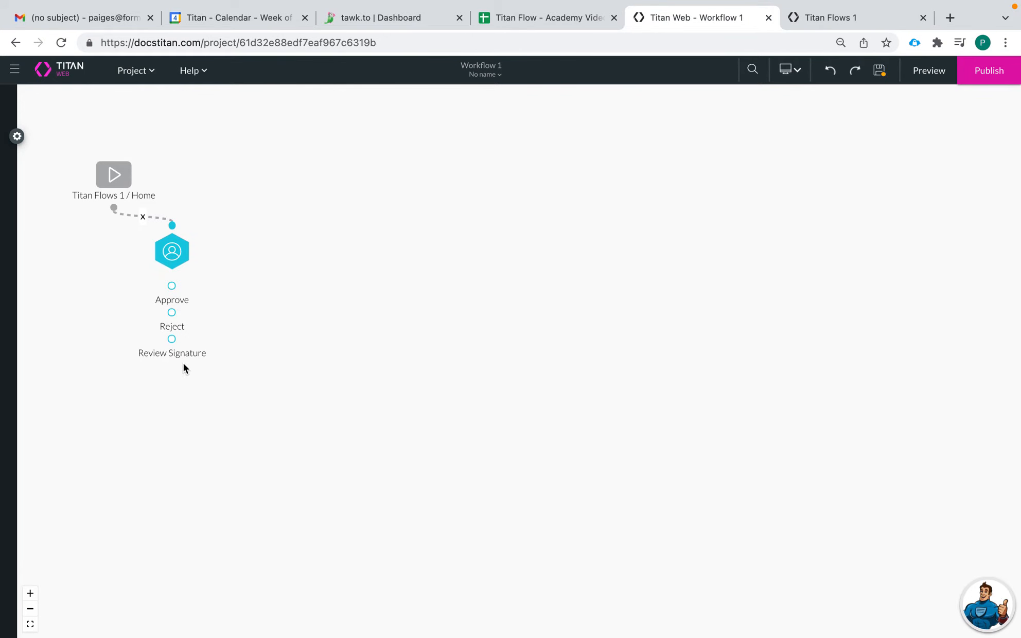
right_click(188, 292)
mouse_move(248, 301)
mouse_move(363, 252)
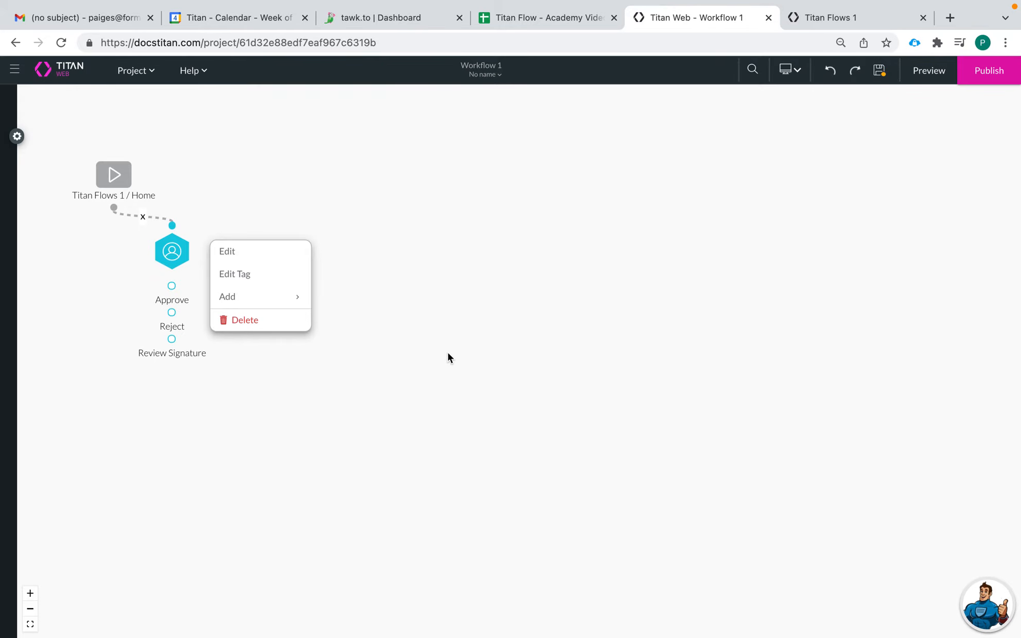
left_click(468, 201)
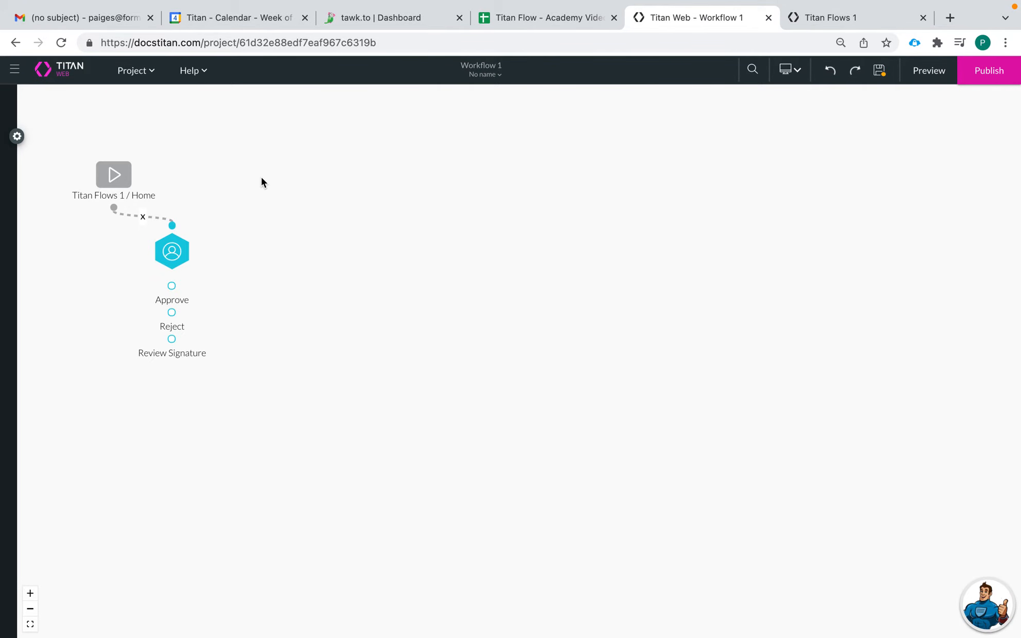
Move the user node farther away from the Titan Flows 1 / Home node and save the workflow.
left_click_drag(173, 252, 221, 272)
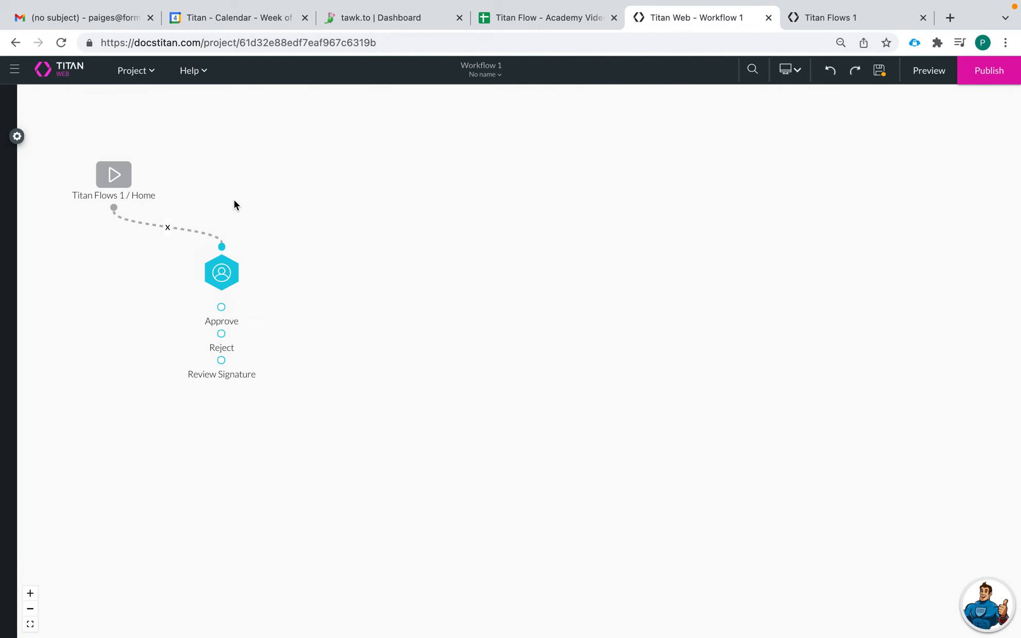
left_click(877, 73)
Switch to the Titan Flows 1 preview form and enter the new contact's first and last name.
left_click(820, 20)
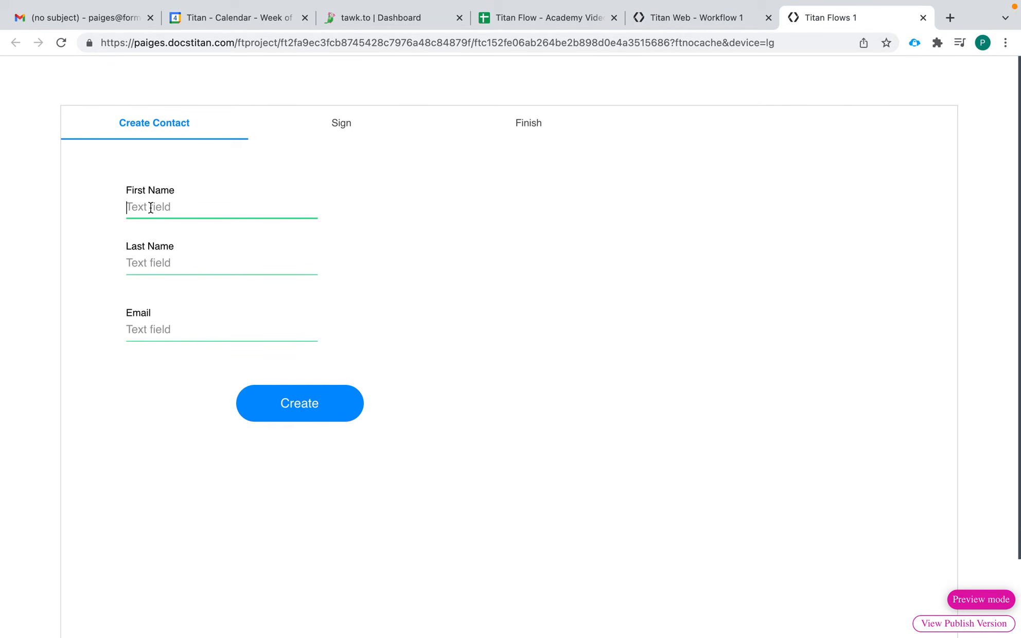
left_click(676, 24)
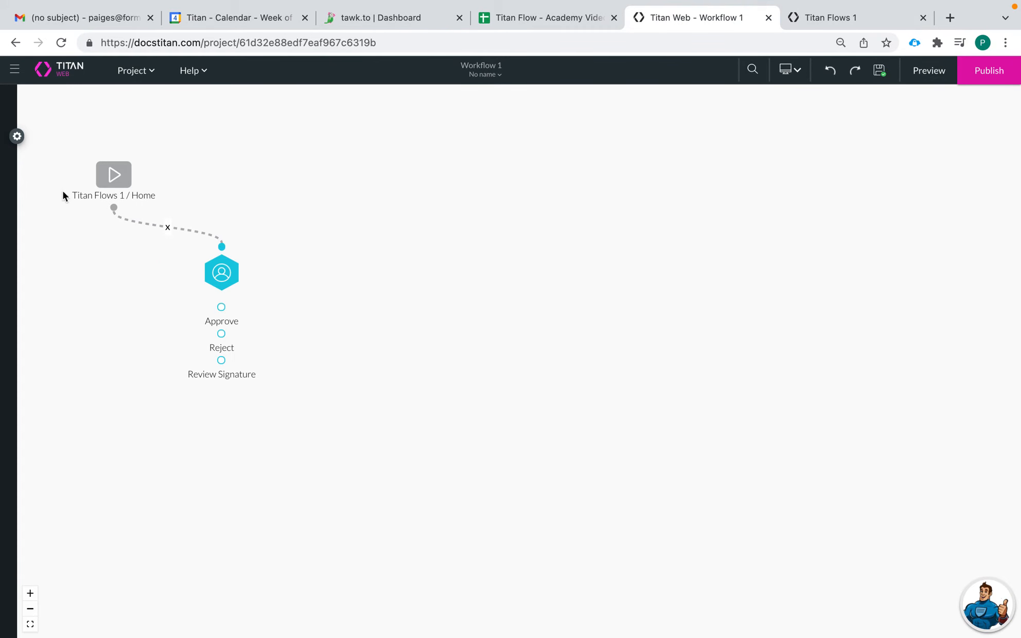
left_click(861, 17)
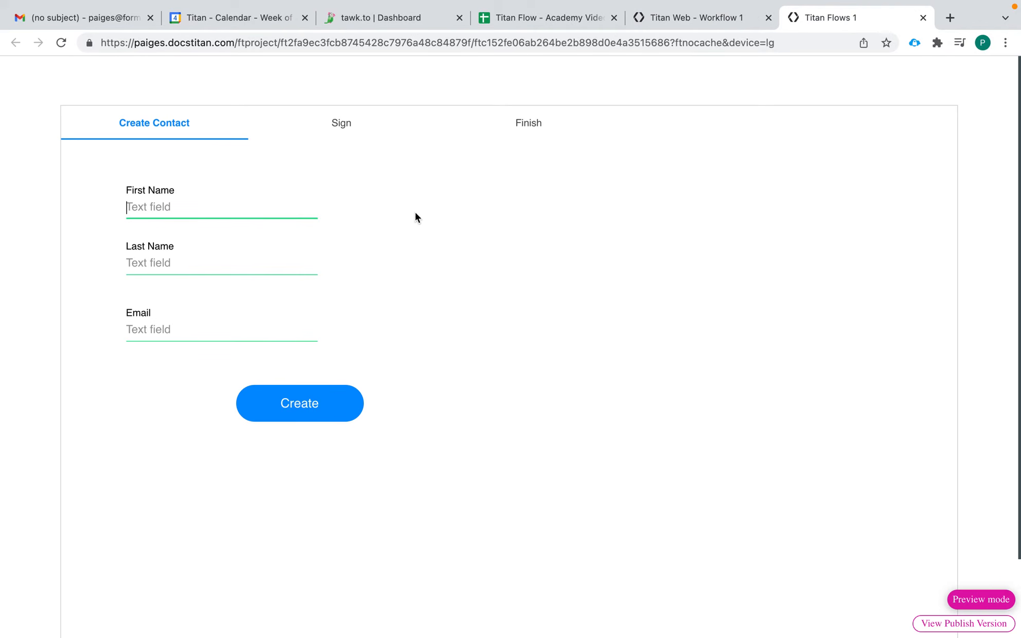
left_click(181, 212)
type("Pa")
key("BackSpace")
type("a")
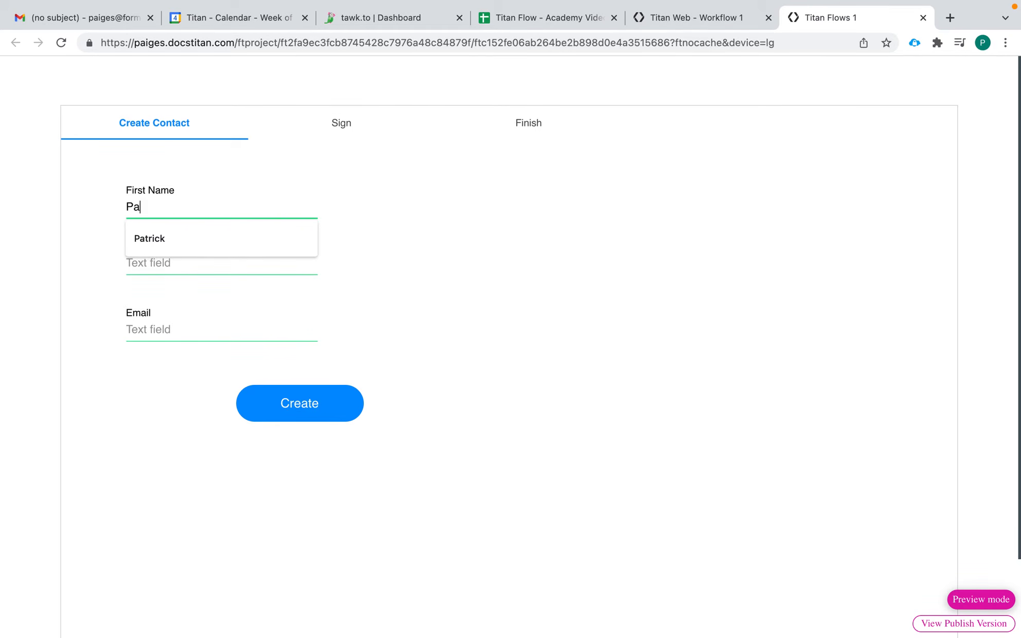
left_click(138, 250)
left_click(171, 262)
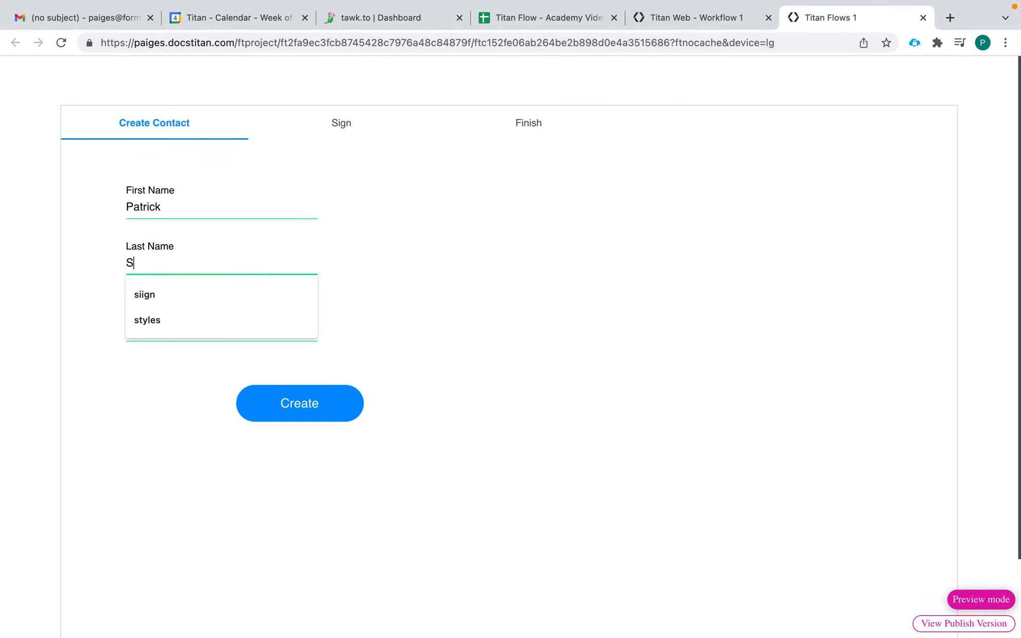
Enter the contact's email address in the preview form and create the contact.
left_click(171, 330)
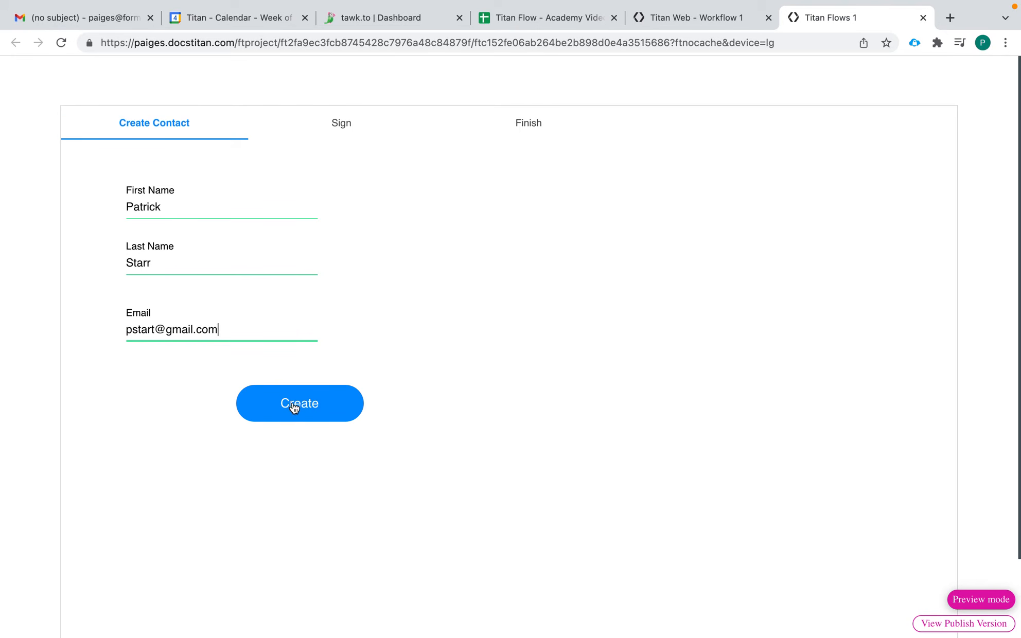
left_click(295, 408)
Switch to Gmail and open the inbox to check for the approval email.
left_click(103, 19)
left_click(109, 192)
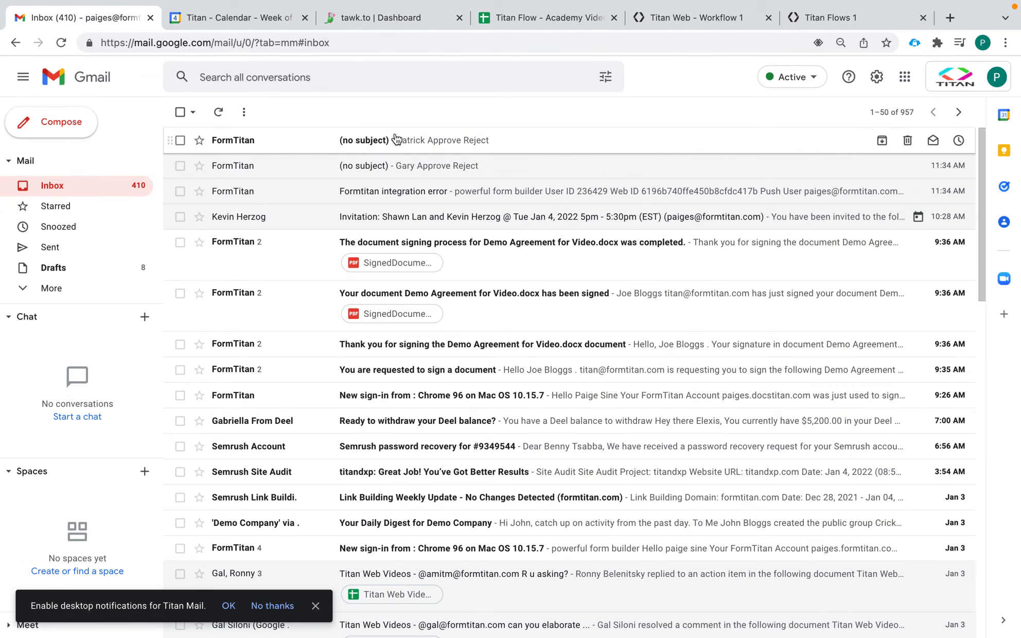
Open the newest FormTitan approval email in the inbox and check its subject line and body.
left_click(396, 139)
left_click_drag(284, 152, 205, 155)
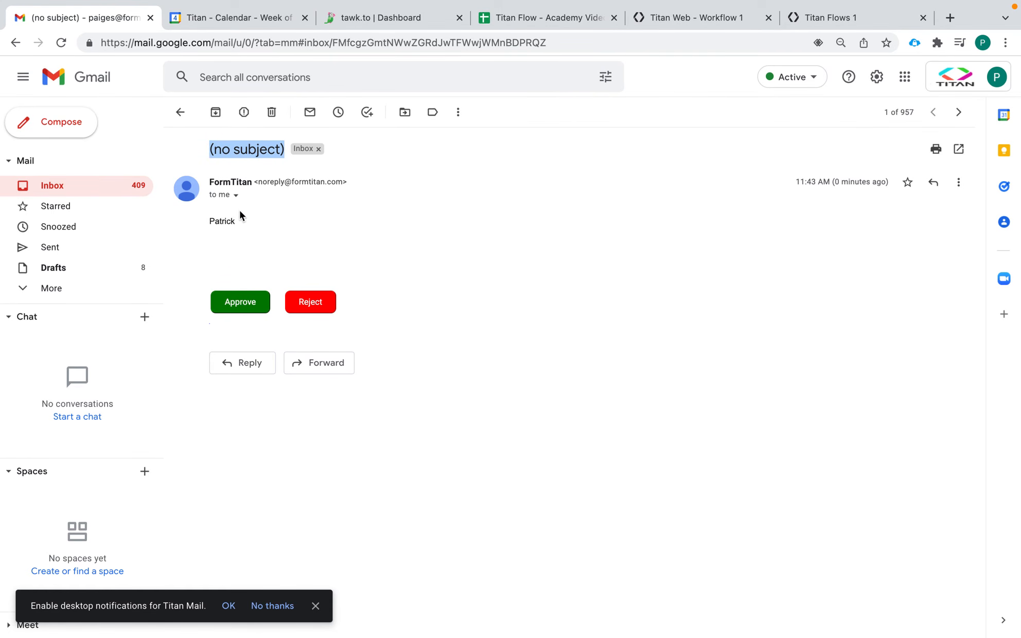
Switch to the Titan Web Workflow 1 project, publish the workflow and dismiss the publish dialog.
left_click(697, 19)
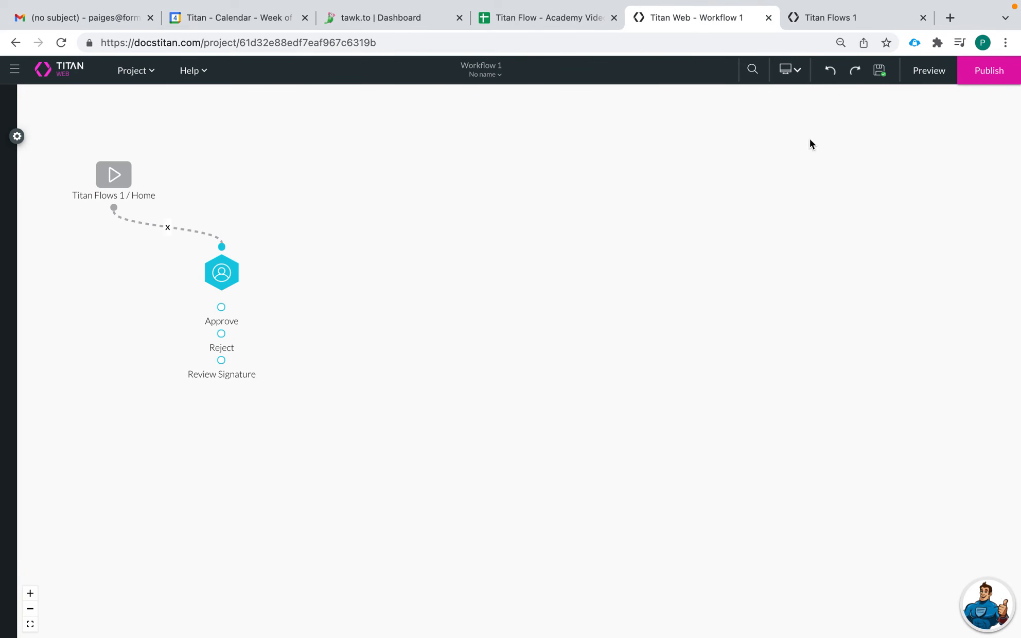
left_click(984, 74)
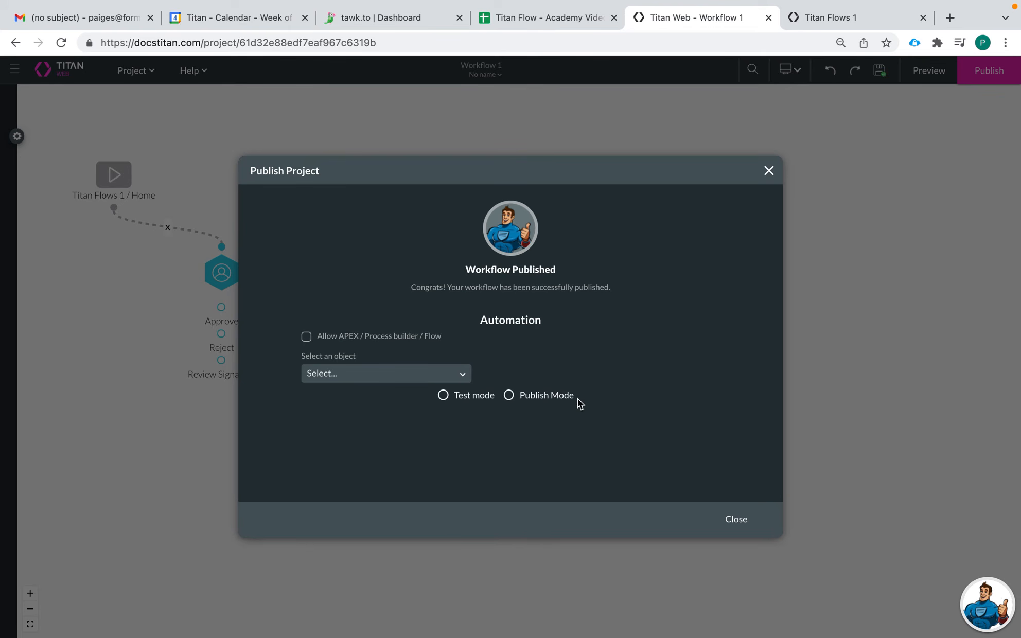
left_click(735, 527)
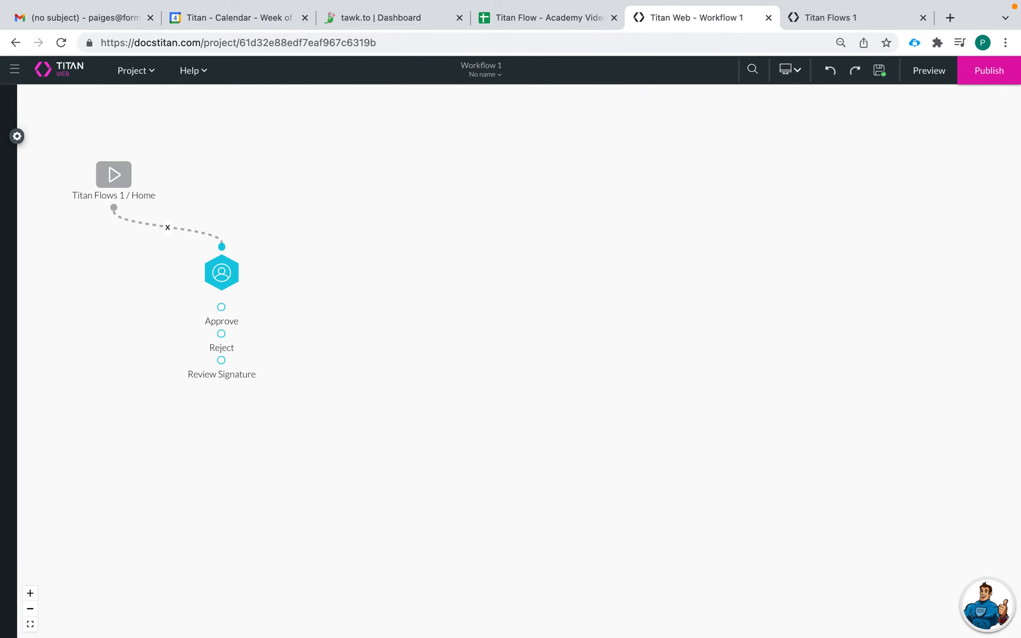
Switch to the Titan Flows 1 preview form, replace the final letter of the contact's last name with "s" and create the contact.
left_click(850, 16)
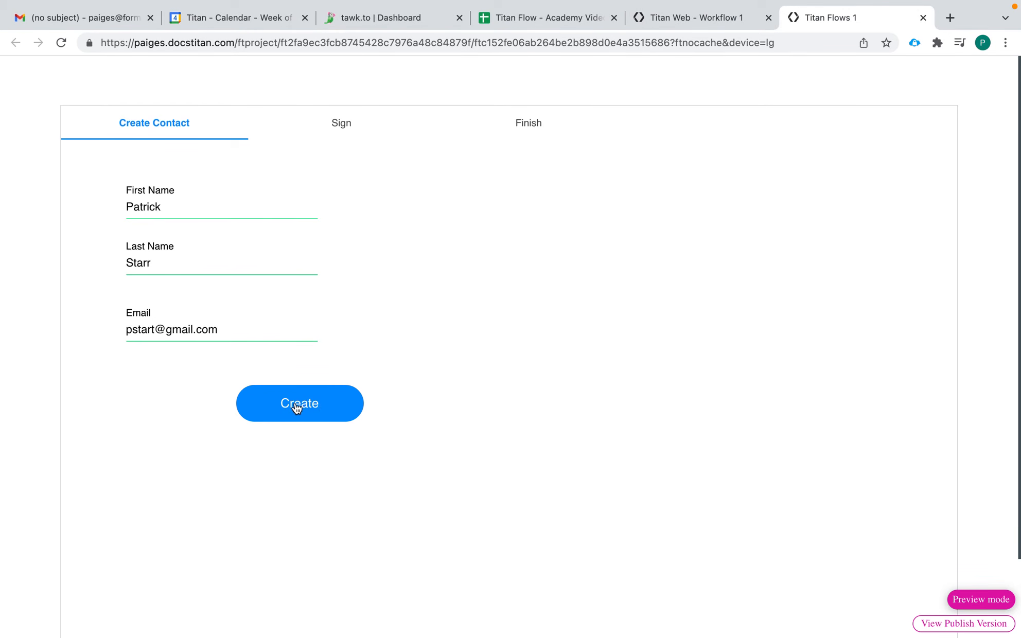
left_click(170, 266)
type("s")
left_click(292, 412)
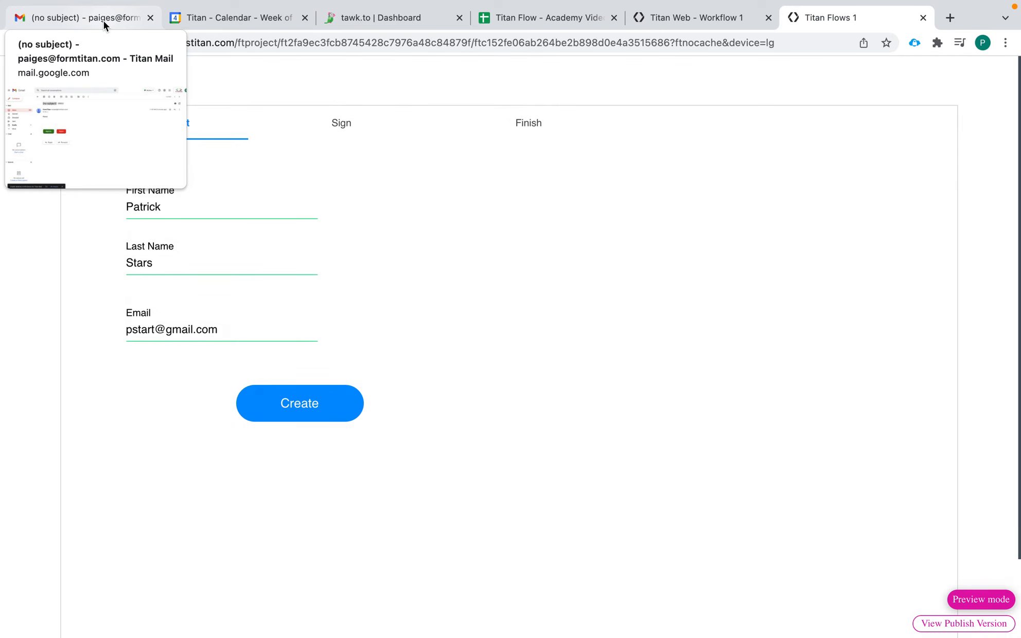
Switch to Gmail, reload the inbox and open the "Please Review this Contact" email to check its content.
left_click(104, 21)
left_click(106, 189)
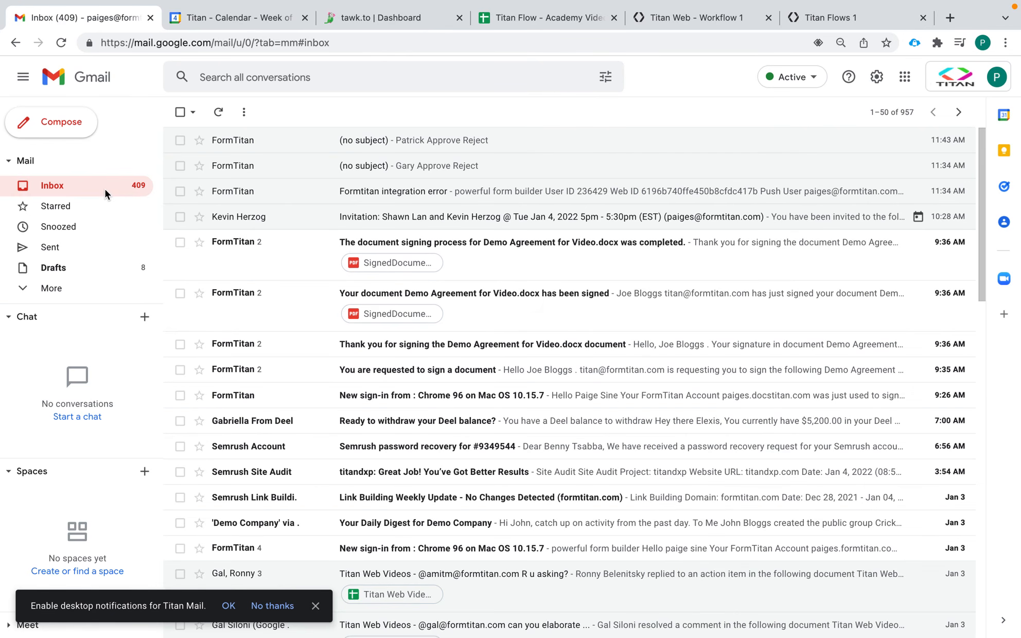
left_click(65, 44)
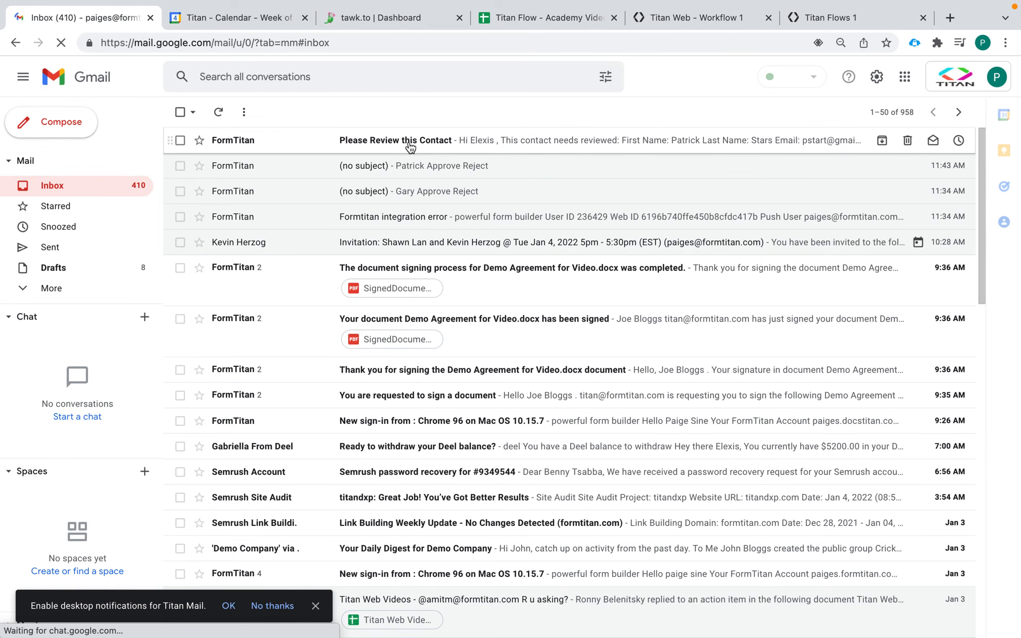
left_click(480, 145)
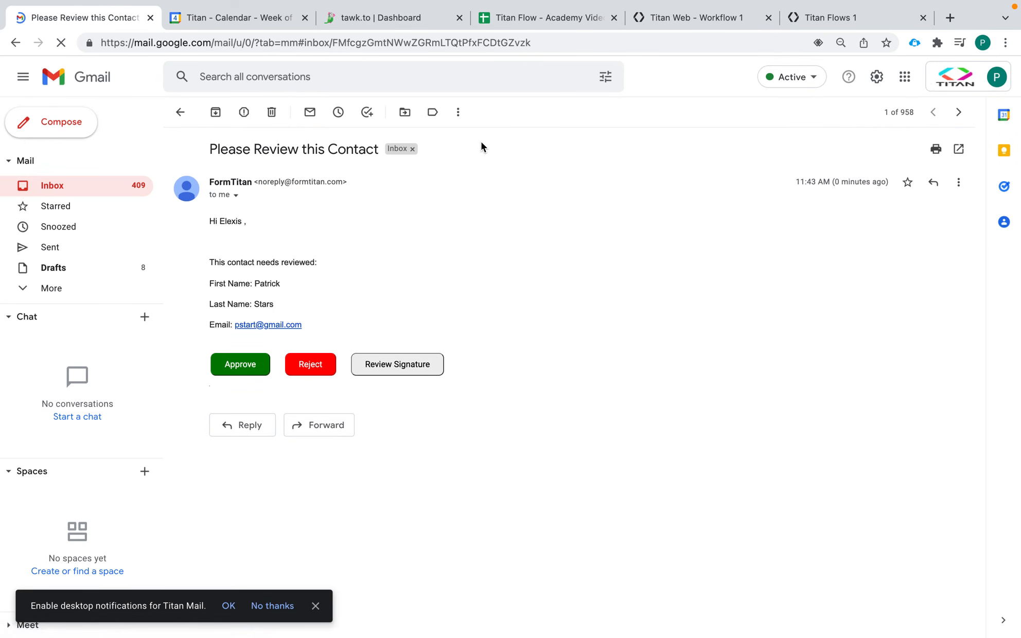
left_click(382, 149)
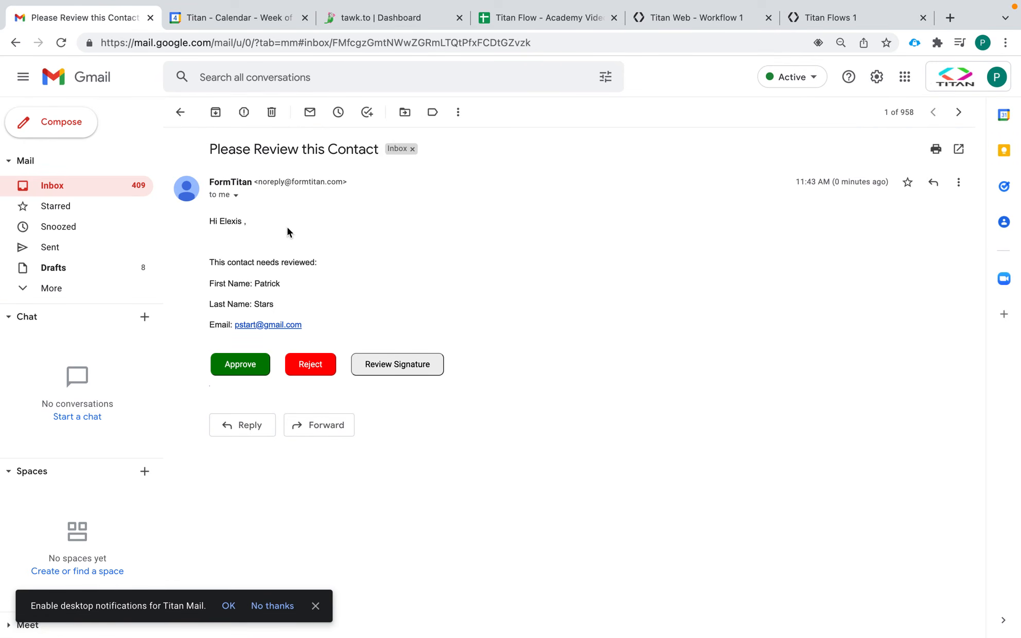